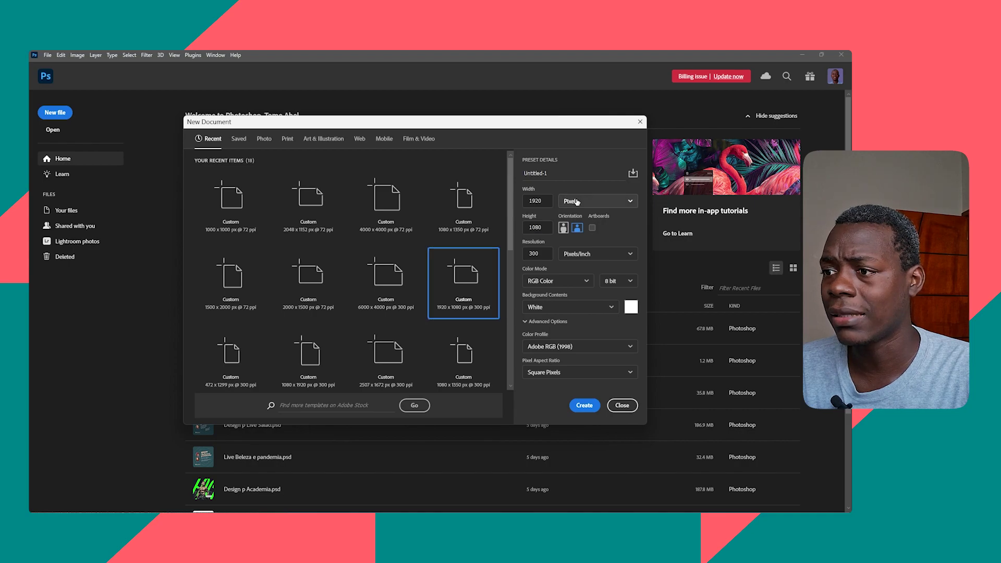
Step: Set the new document's size to 15 cm wide by 22 cm high, using centimeters as the unit
click(582, 245)
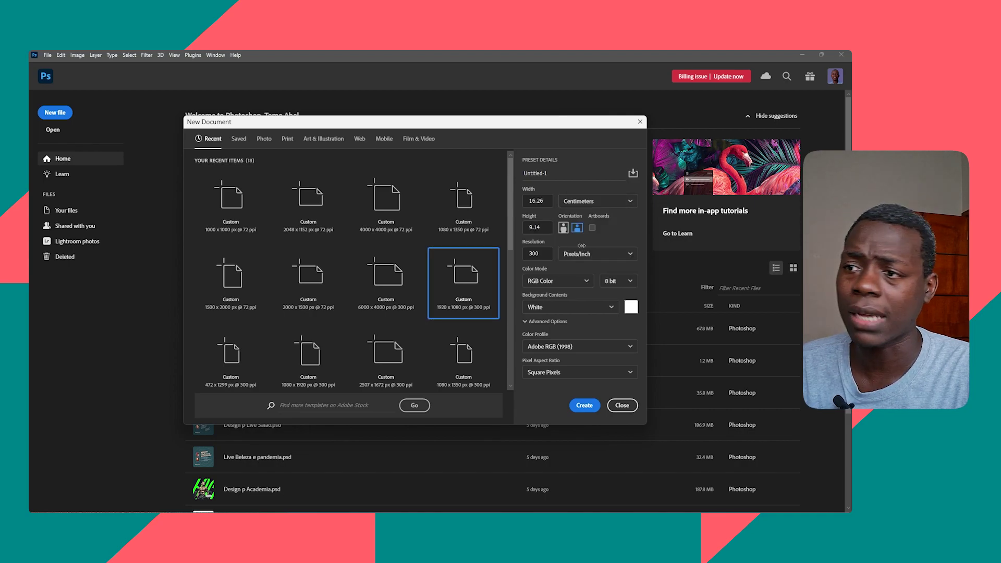
double_click(535, 202)
text(15)
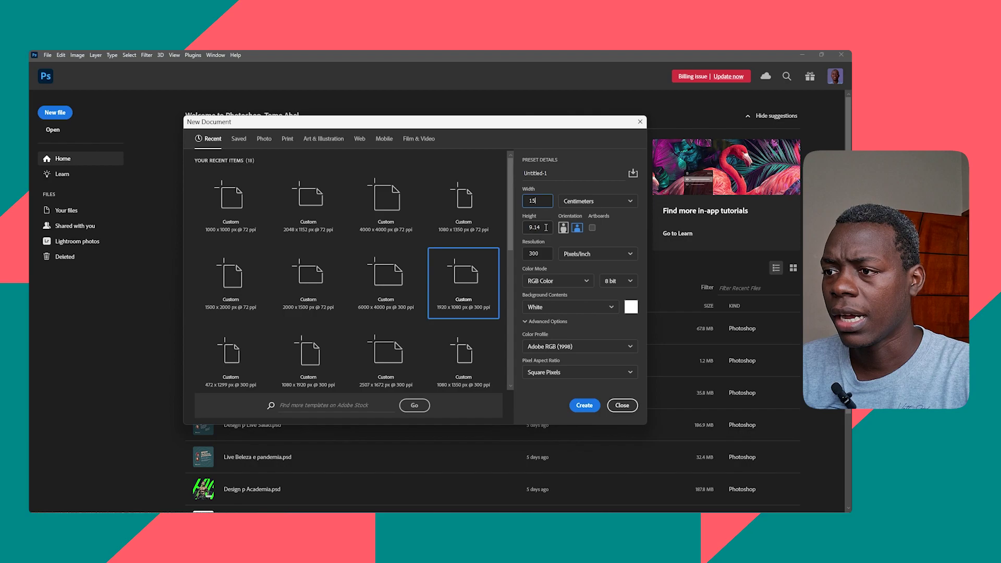
drag(546, 227, 523, 224)
text(22)
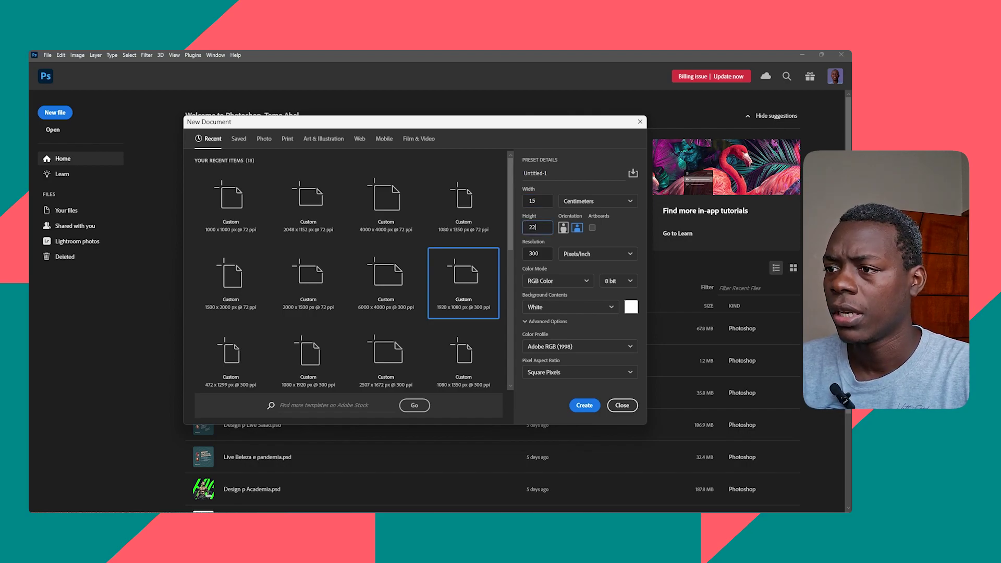
click(609, 235)
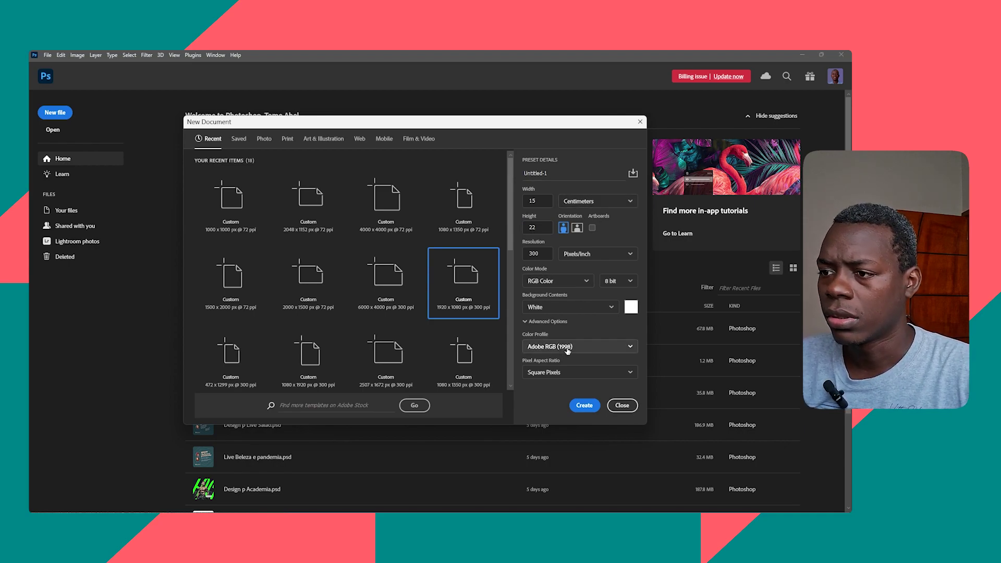
Step: Create the document at 300 pixels/inch with RGB Color mode and the Adobe RGB (1998) color profile
click(568, 351)
click(587, 268)
click(530, 253)
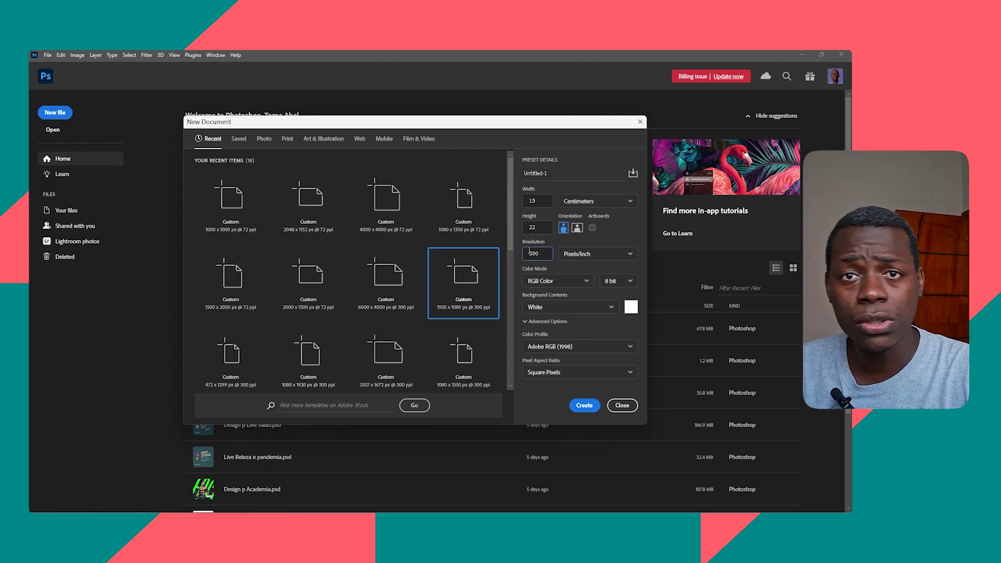
click(568, 282)
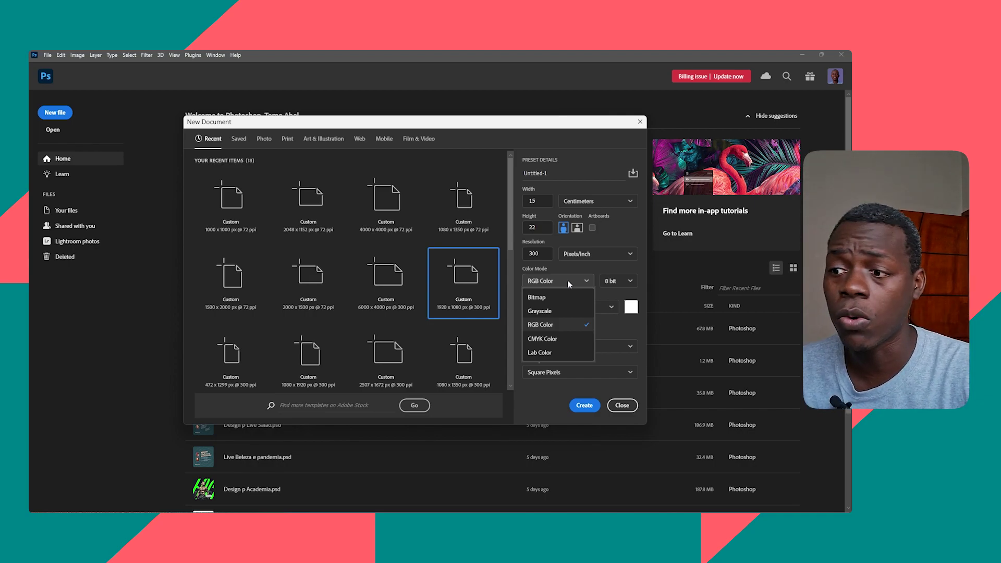
click(562, 328)
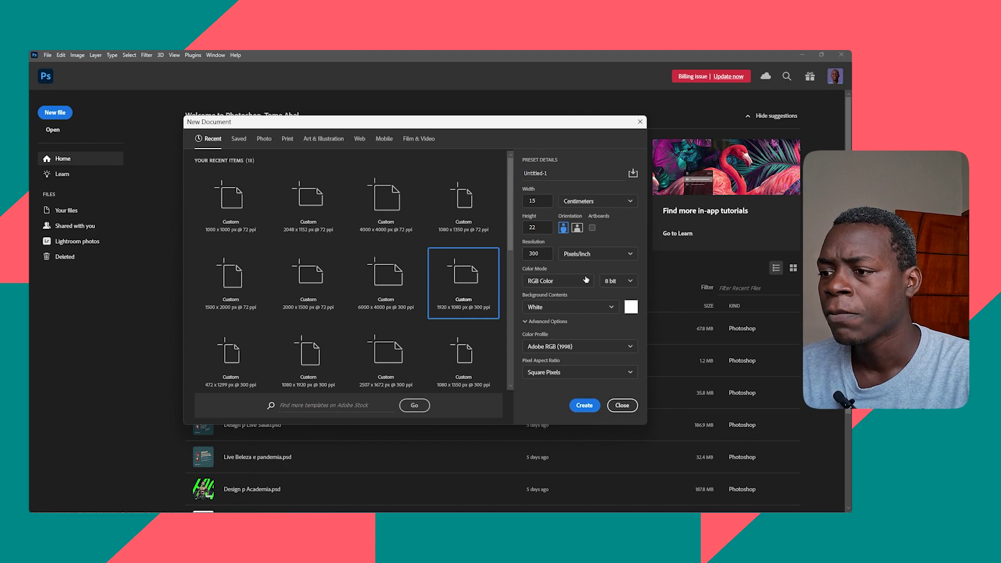
click(579, 347)
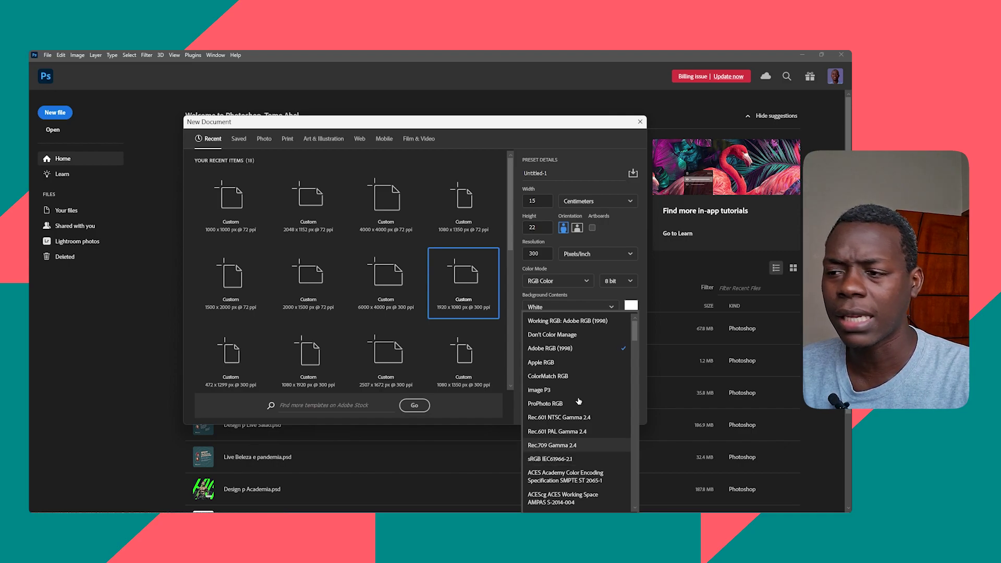
click(571, 349)
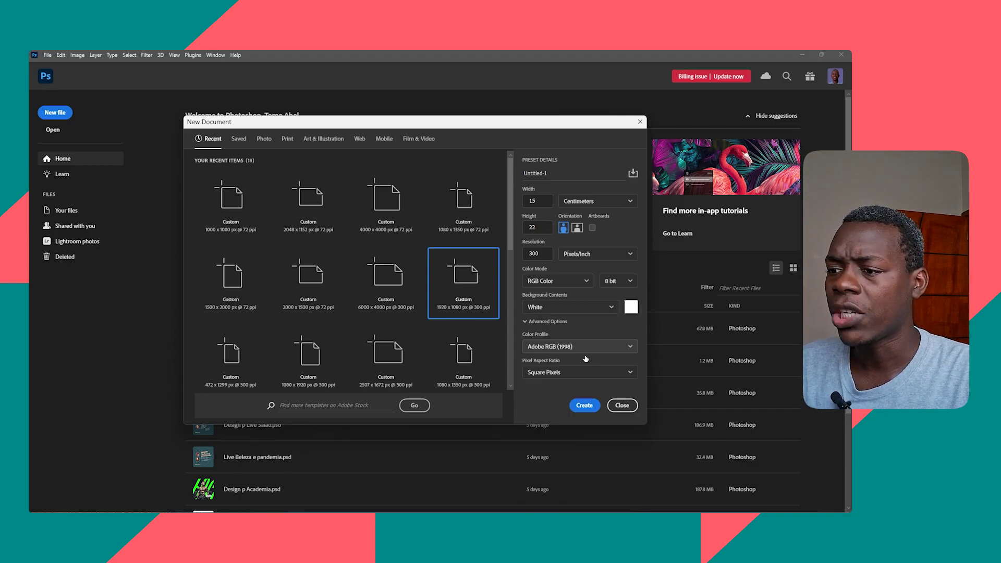
click(585, 405)
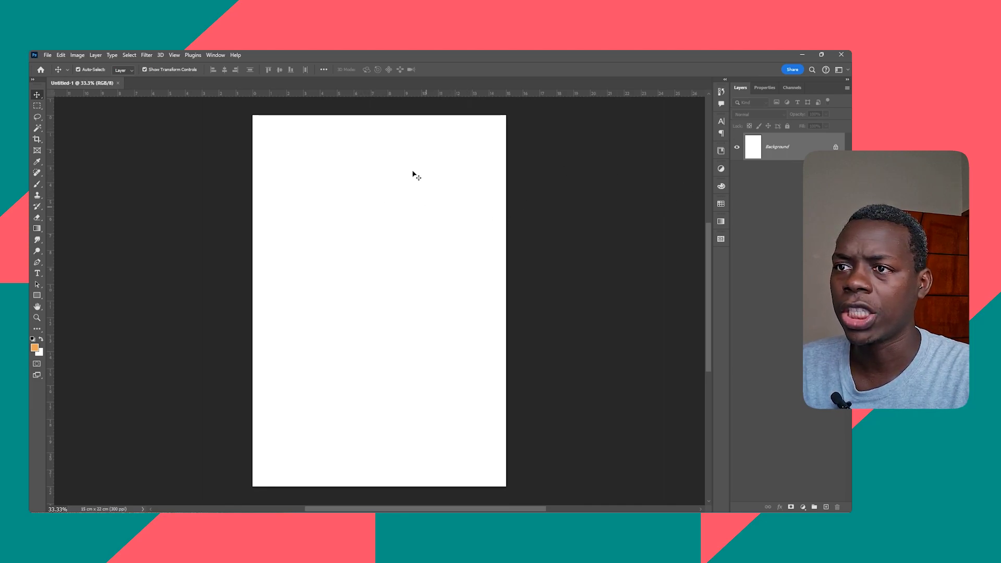
Step: Place guides along all four edges of the page, keeping the ruler units in centimeters
drag(383, 93, 390, 114)
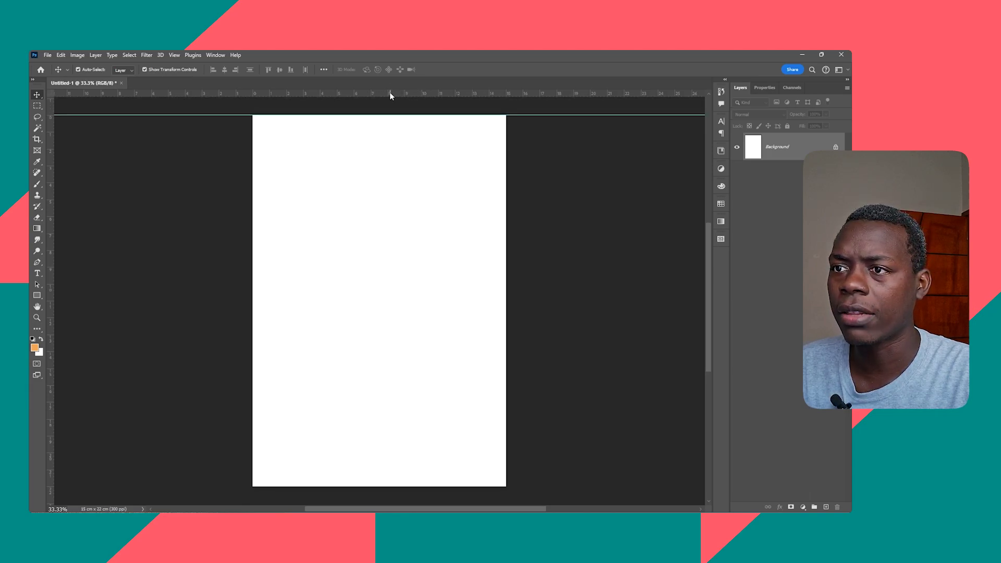
right_click(389, 93)
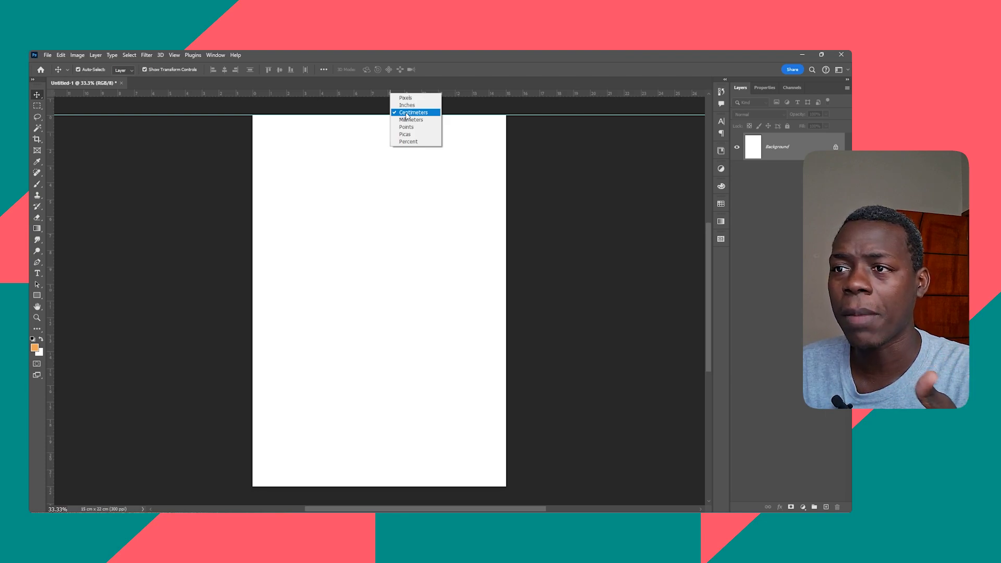
click(376, 92)
drag(404, 92, 380, 490)
drag(51, 194, 503, 277)
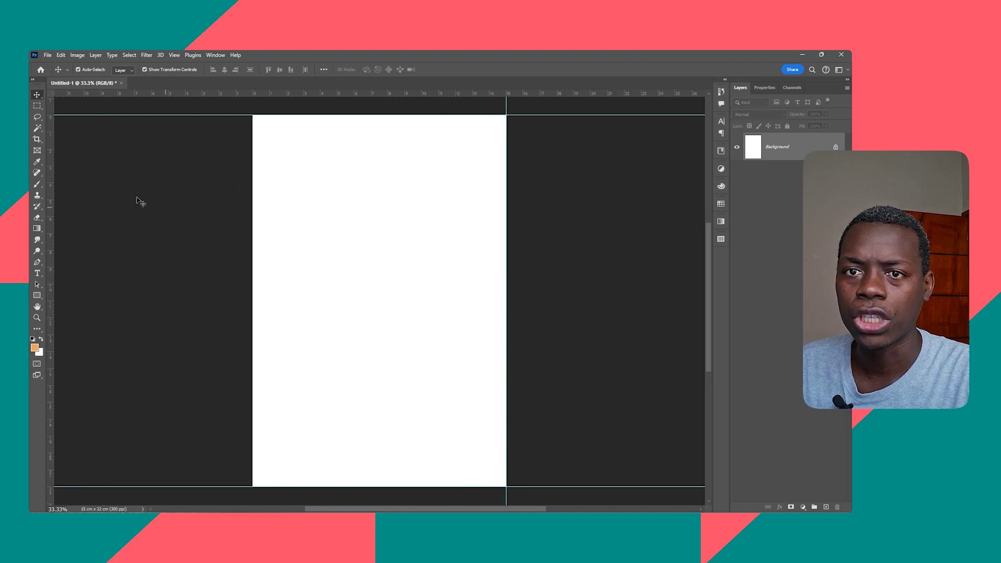
drag(51, 176, 252, 218)
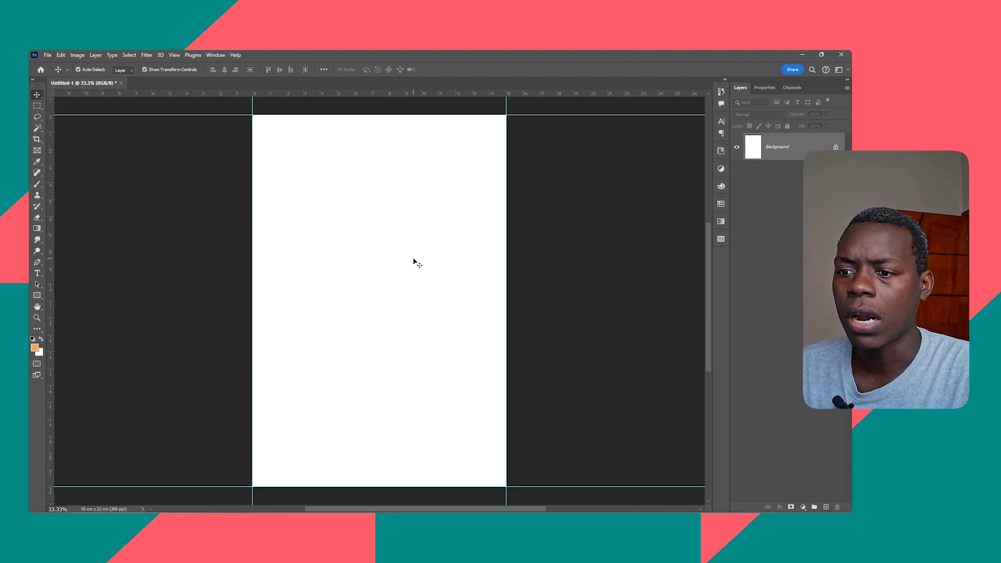
Step: Add a vertical and a horizontal guide through the center of the page
drag(53, 197, 377, 266)
key(Escape)
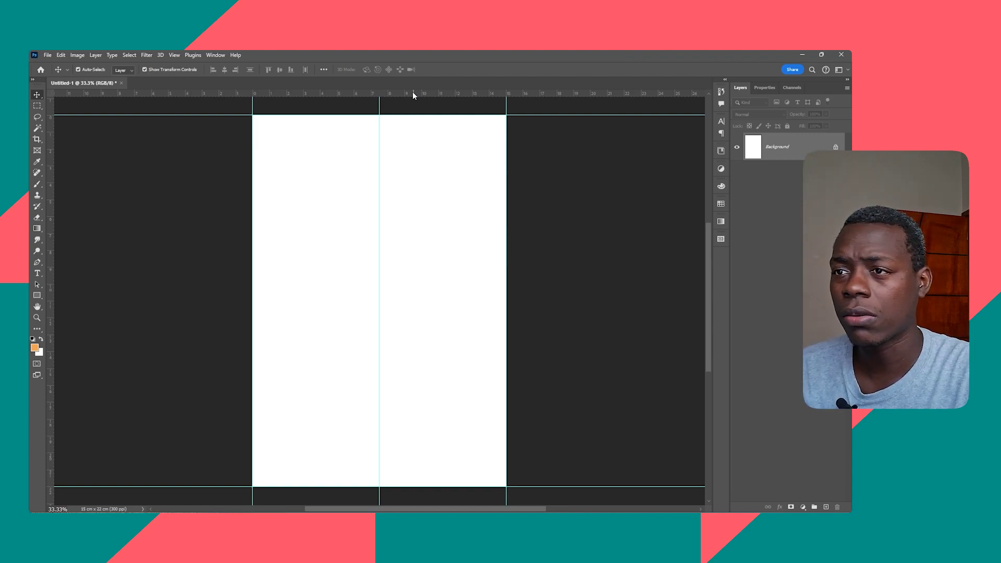
drag(412, 92, 397, 301)
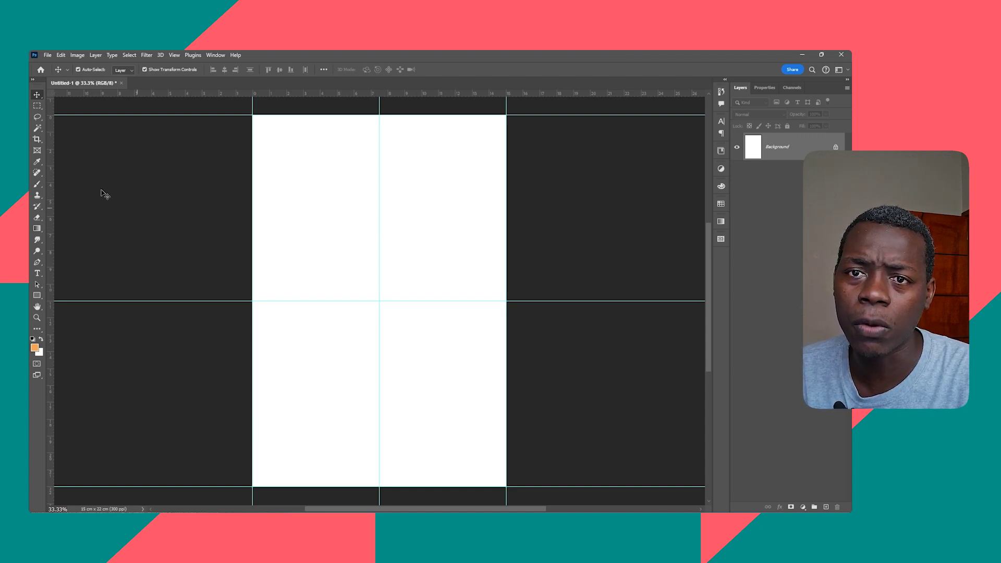
Step: Add margin guides 1 cm inside each of the four page edges, with the right one at 14 cm
drag(53, 163, 253, 213)
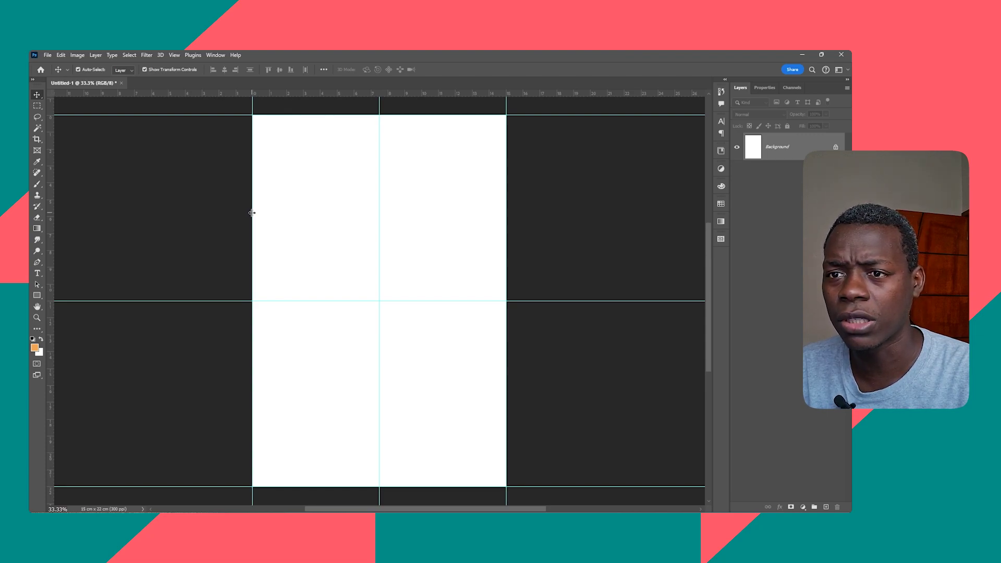
drag(252, 213, 268, 217)
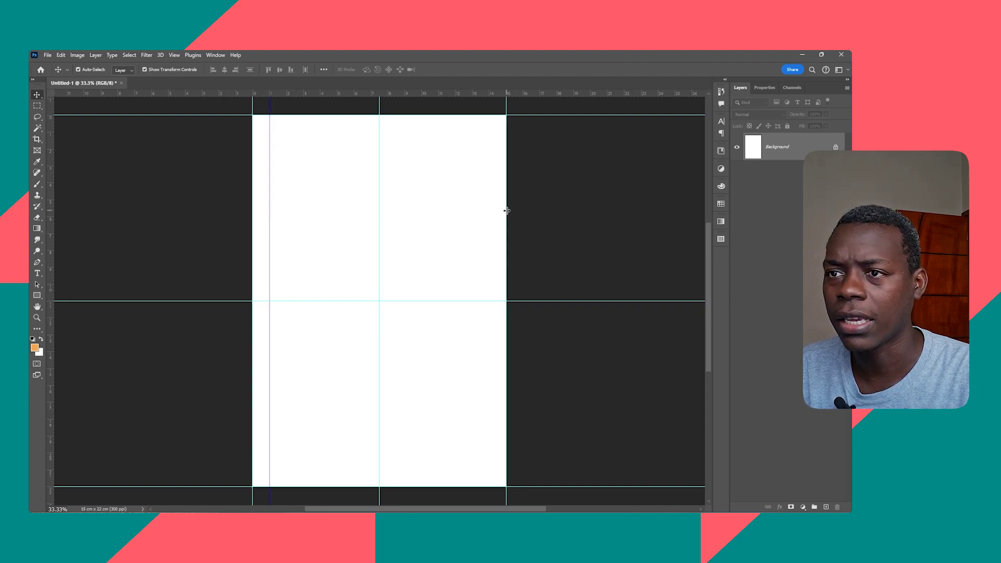
drag(53, 176, 488, 237)
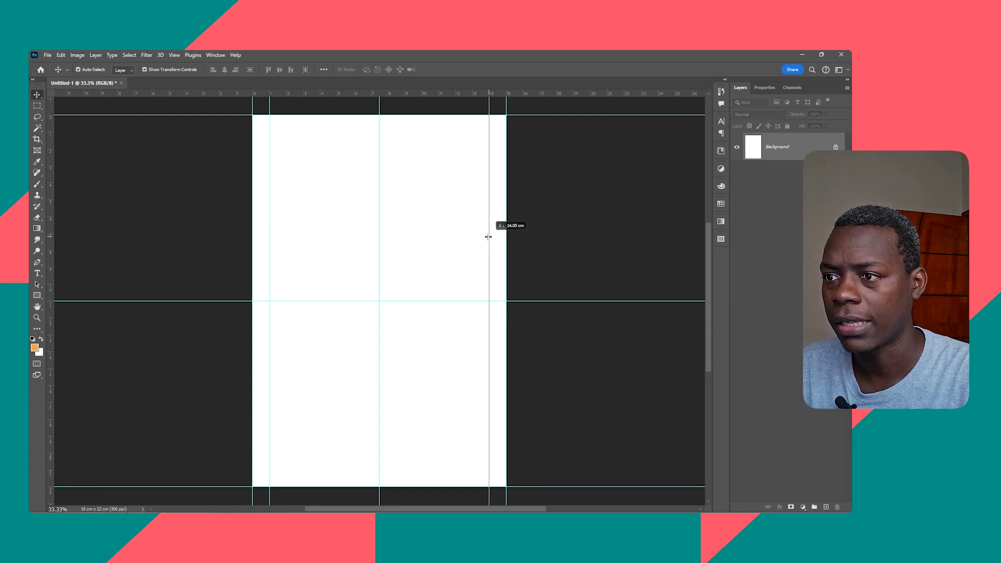
drag(488, 236, 489, 238)
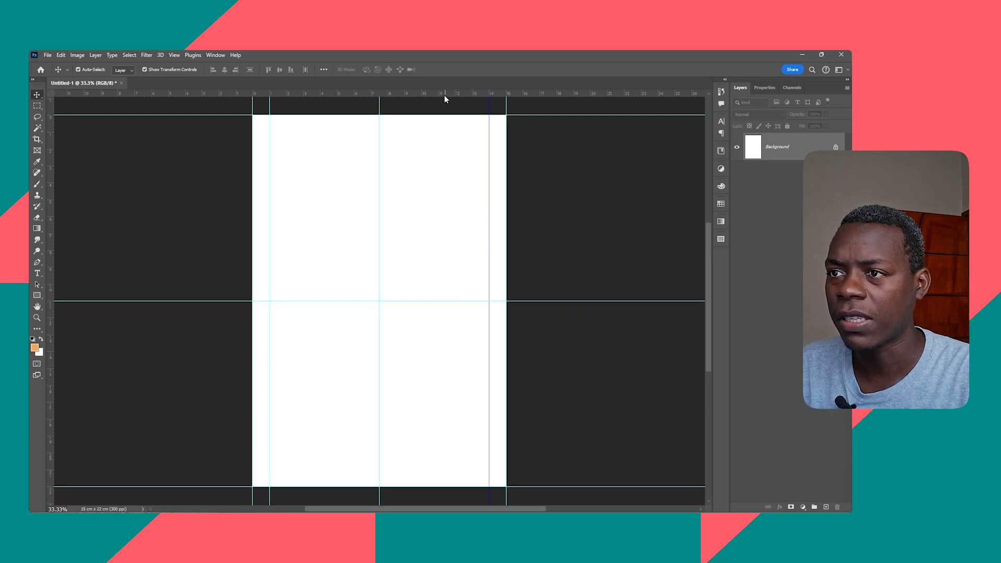
drag(442, 93, 468, 132)
drag(465, 95, 477, 469)
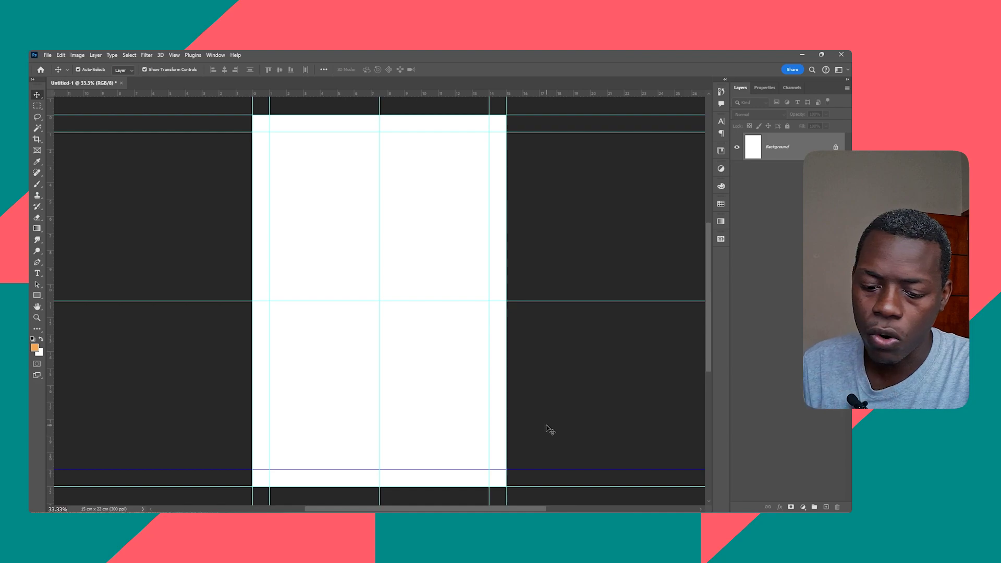
key(ctrl)
key(ctrl+alt+c)
drag(591, 131, 520, 124)
click(635, 125)
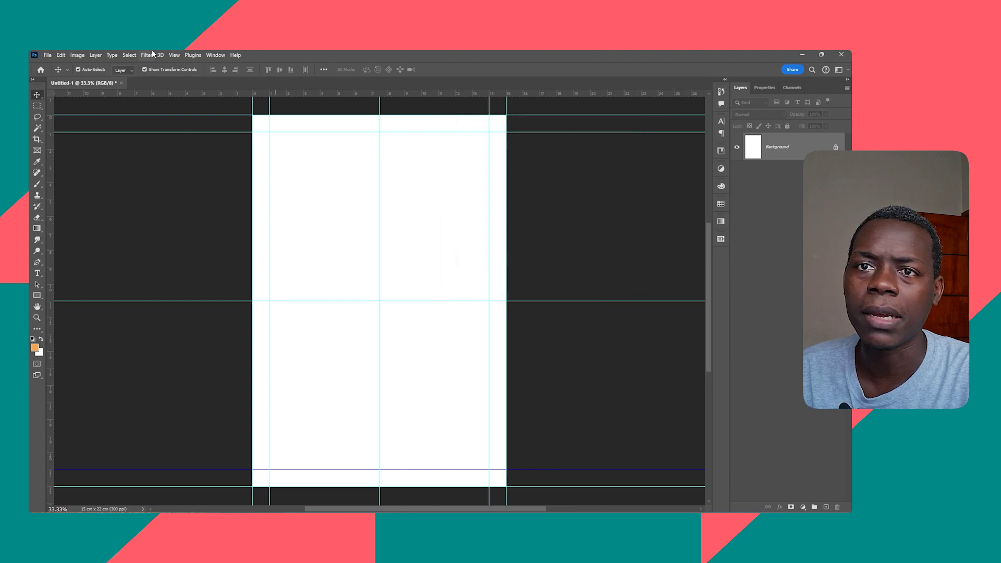
Step: In Canvas Size, anchor the page at the middle right and set the width to 15+1.51 cm, keeping the height at 22 cm
click(79, 56)
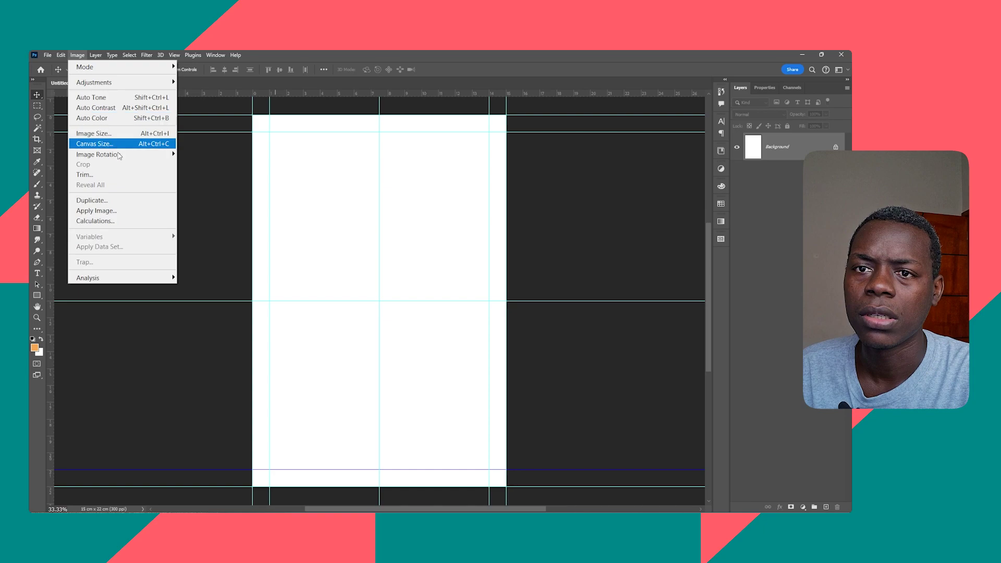
click(93, 144)
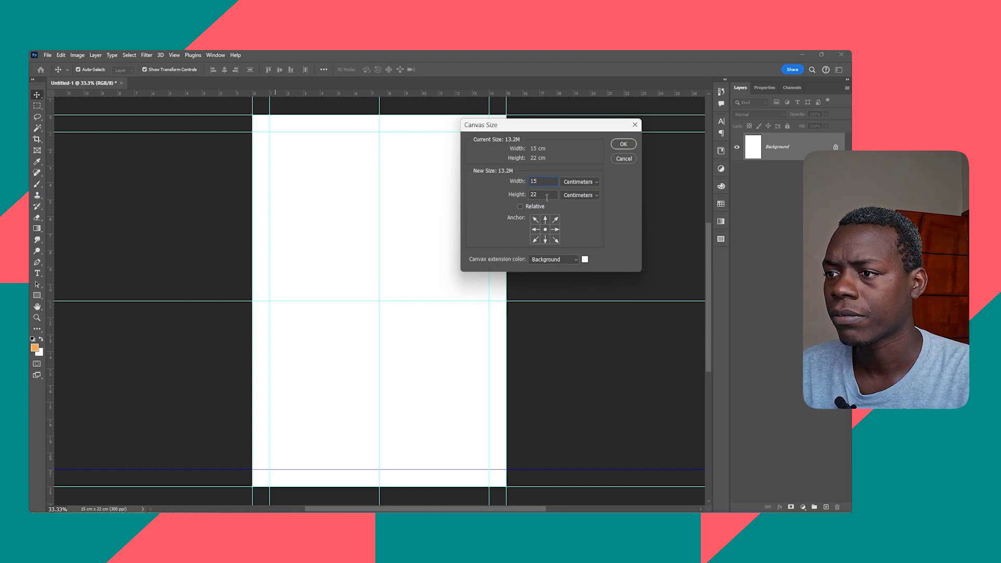
click(556, 230)
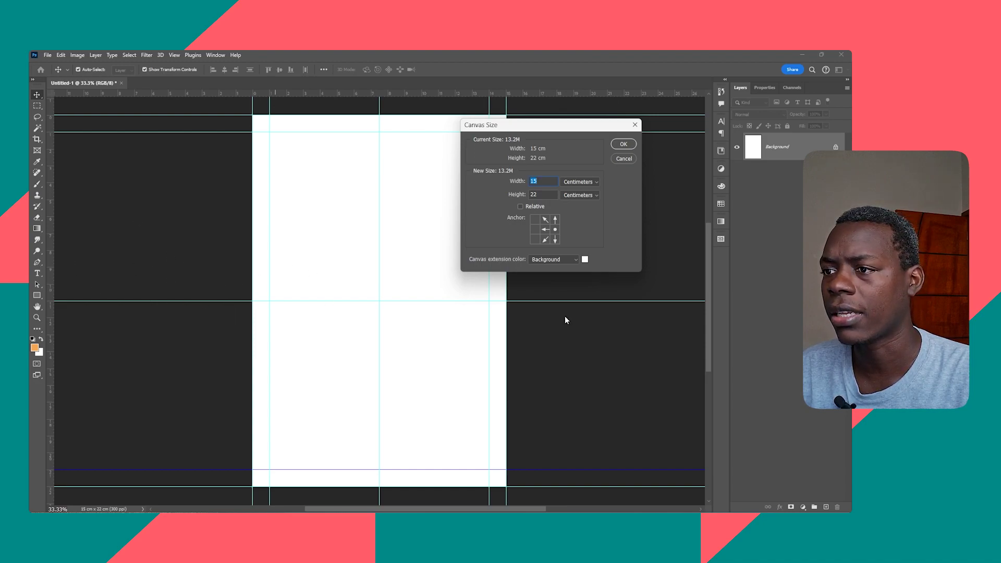
click(546, 181)
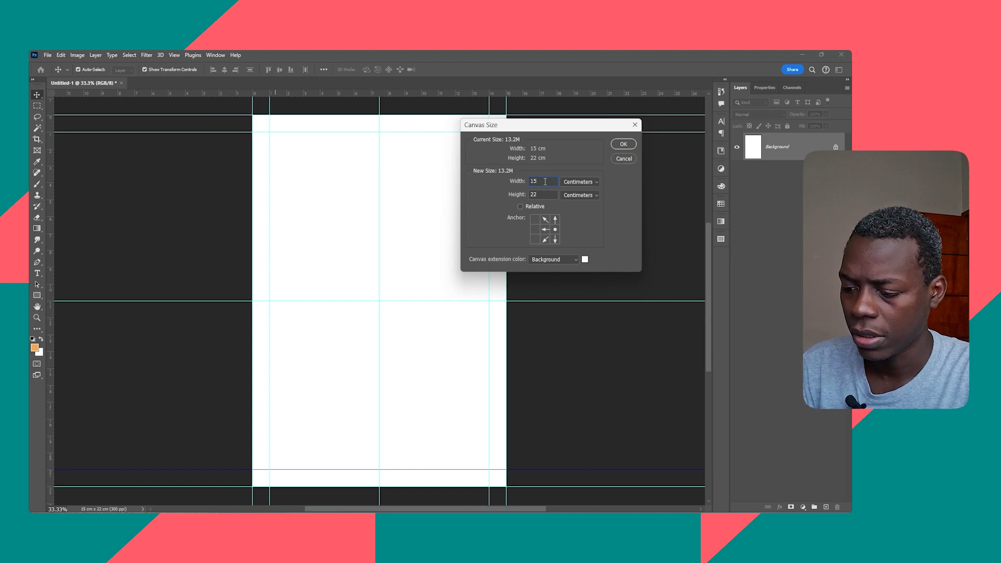
text(5)
key(BackSpace)
text(/)
key(BackSpace)
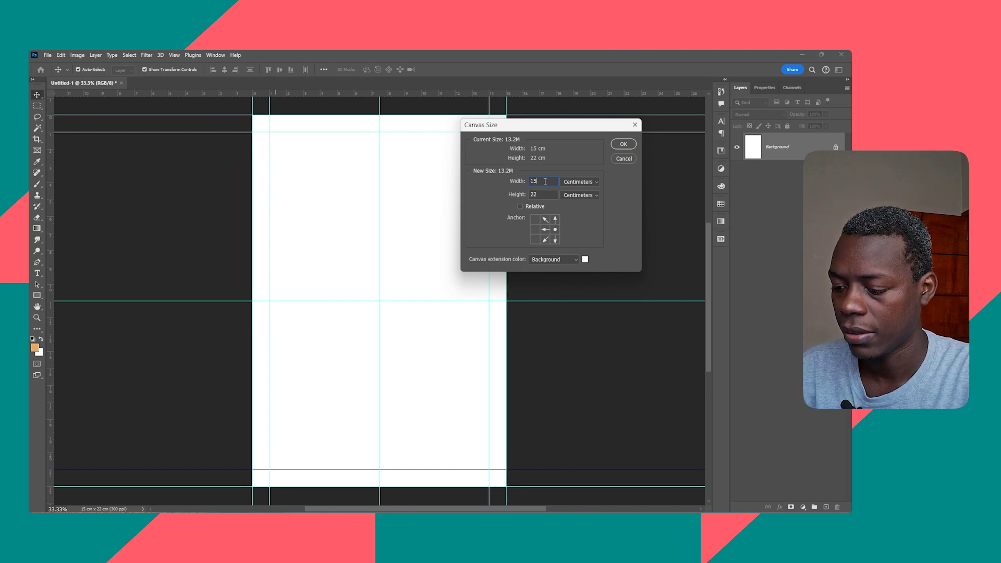
text(+)
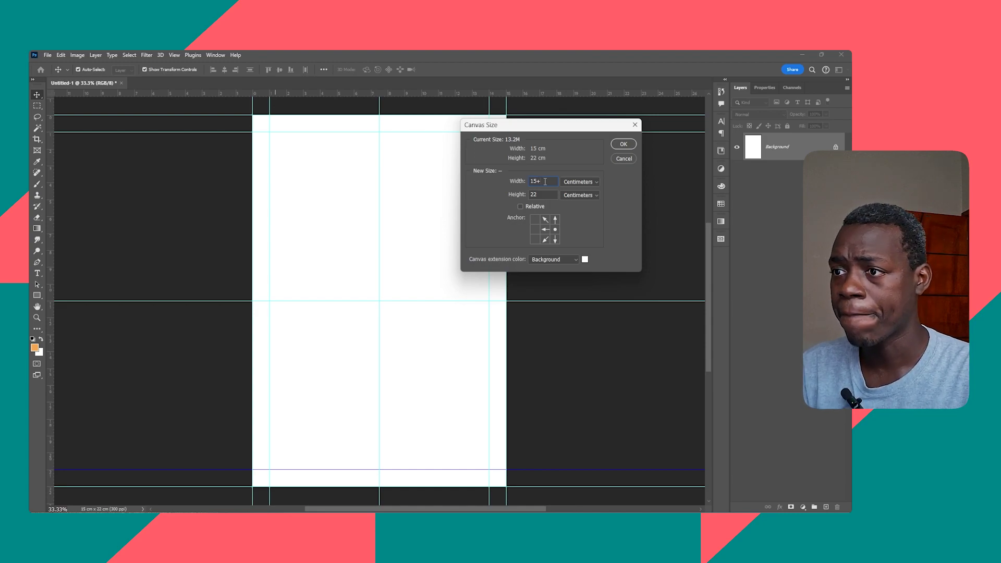
text(1)
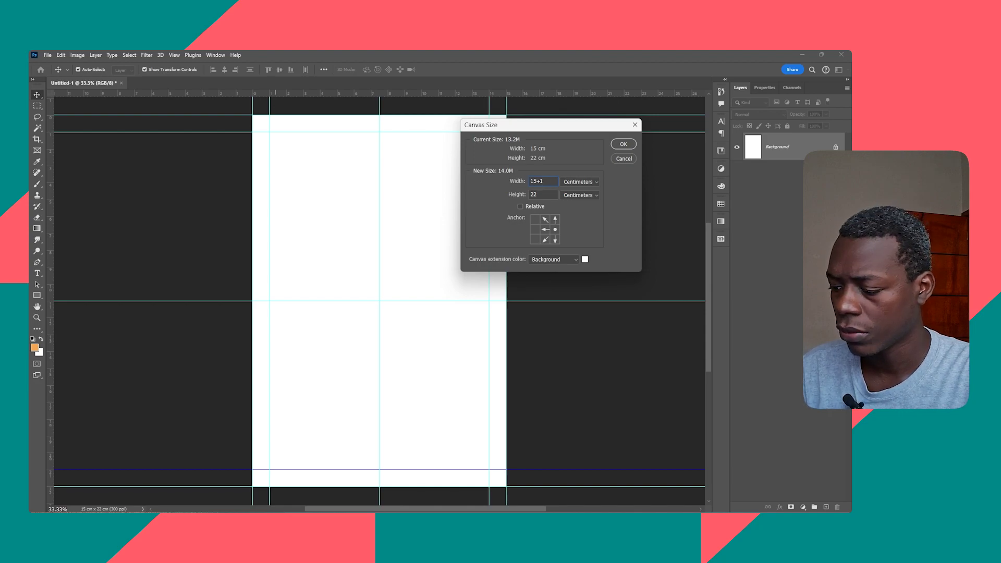
text(.51)
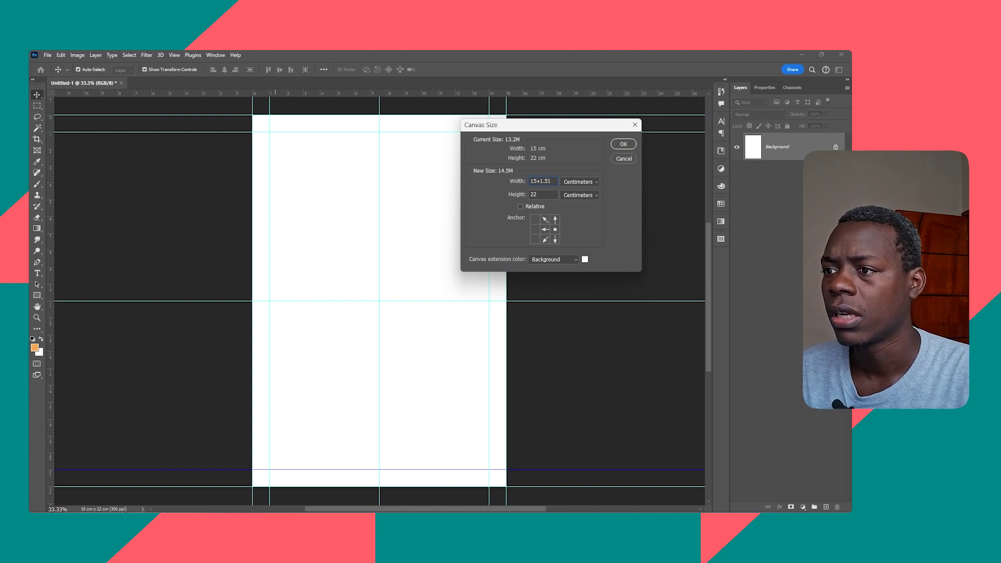
click(548, 193)
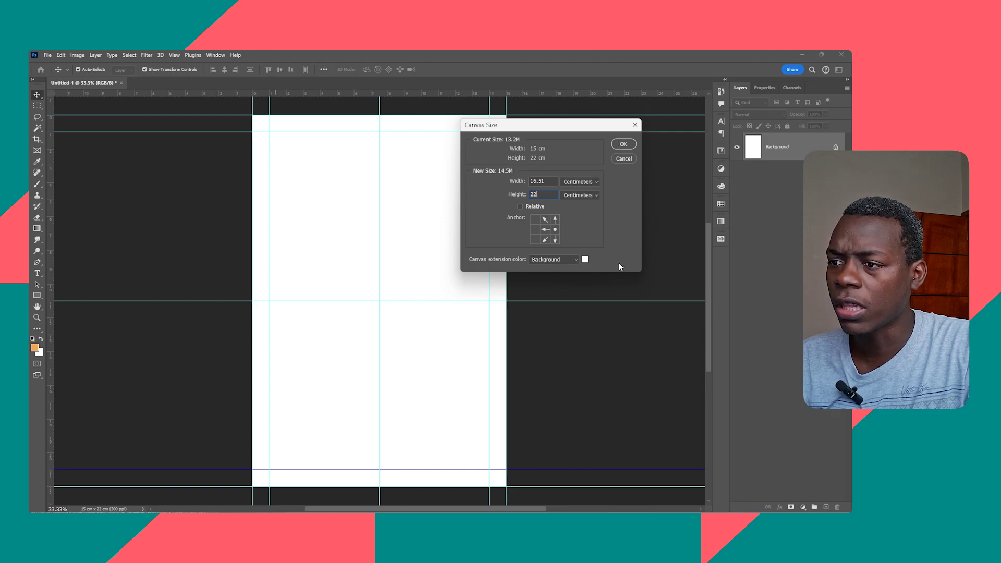
Step: Choose a dark blue as the canvas extension color and apply the new canvas size
click(585, 260)
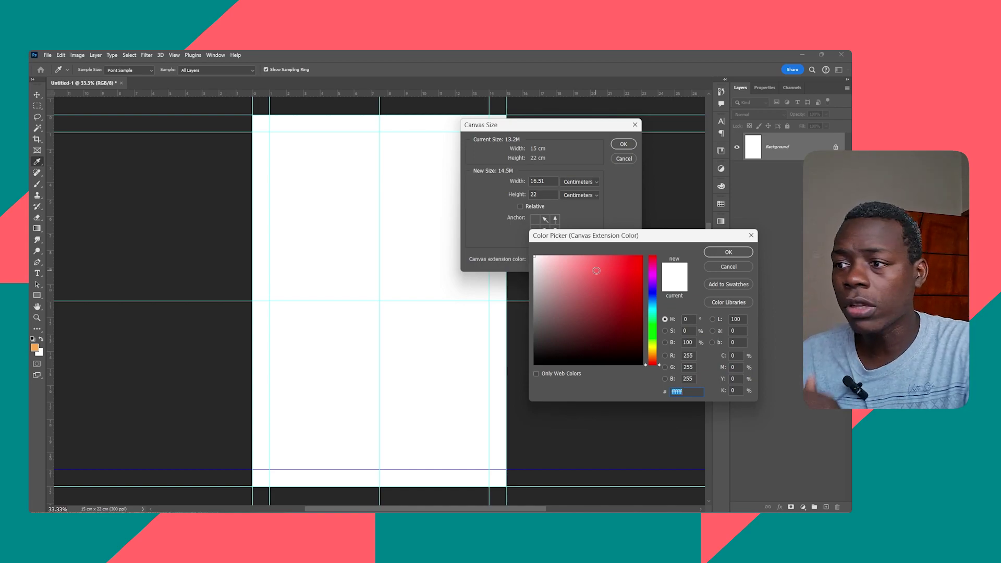
click(651, 293)
click(629, 282)
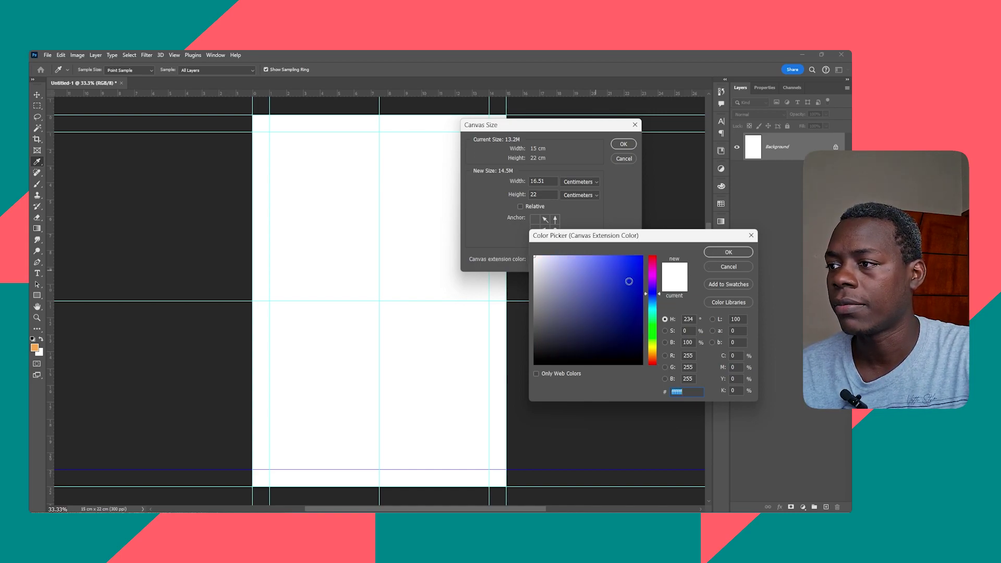
click(729, 250)
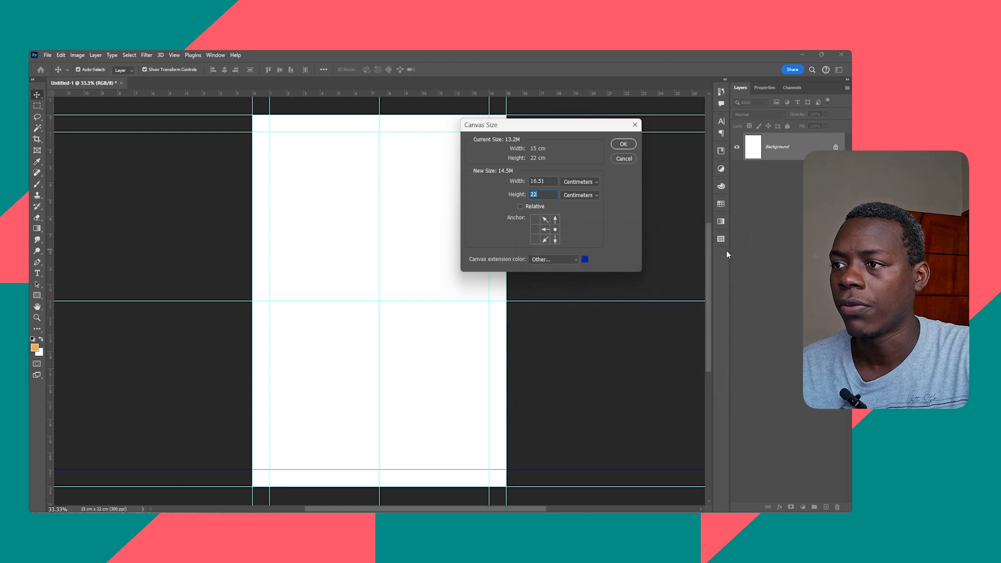
click(624, 144)
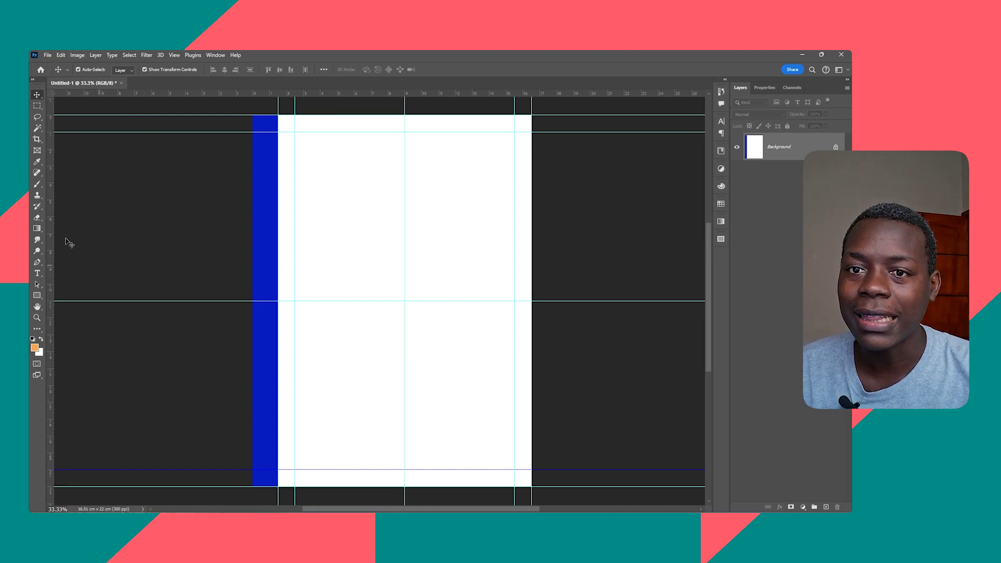
Step: Add a vertical guide along the blue strip's outer edge, and choose white as the canvas extension color in Canvas Size
drag(51, 225, 251, 263)
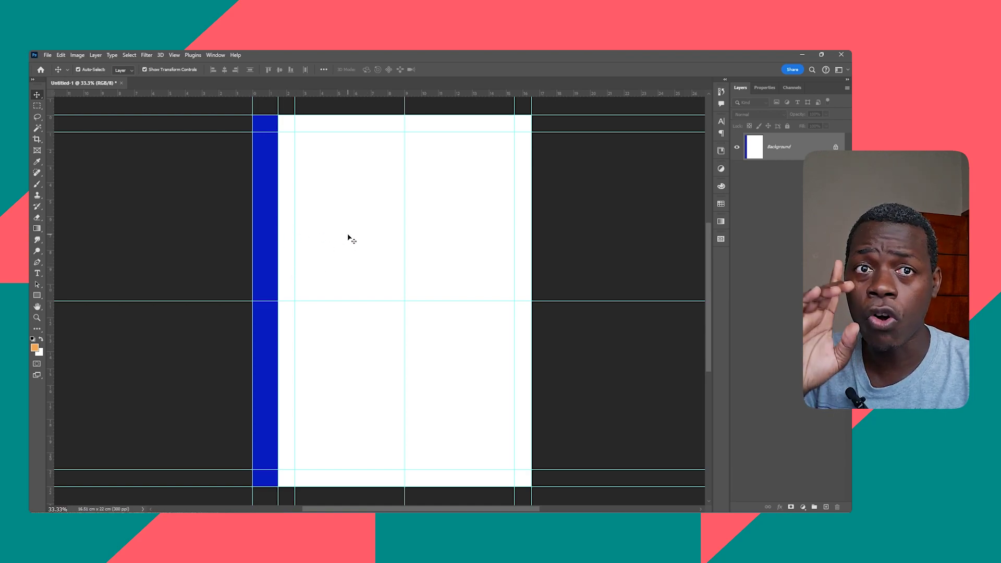
key(ctrl+alt+c)
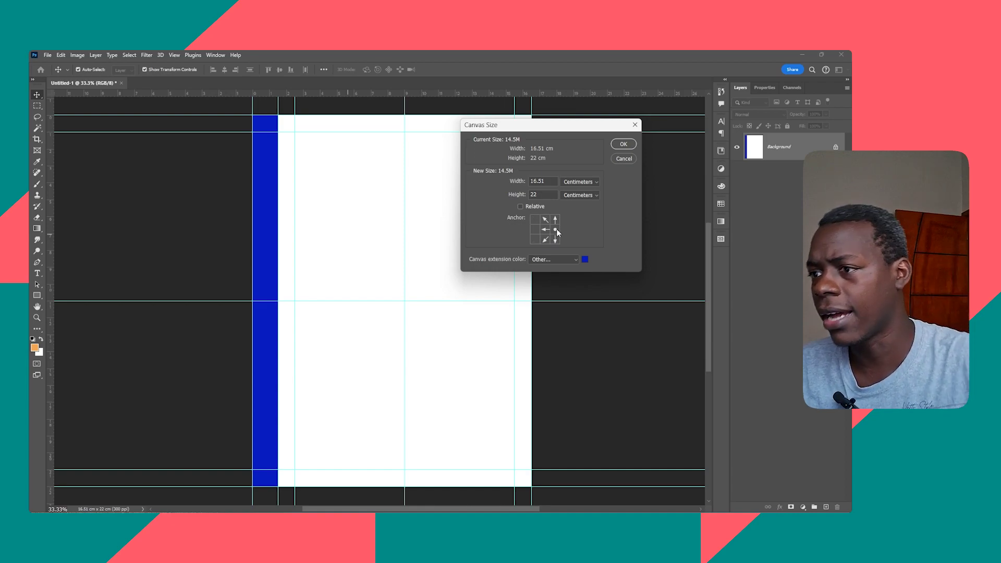
click(584, 259)
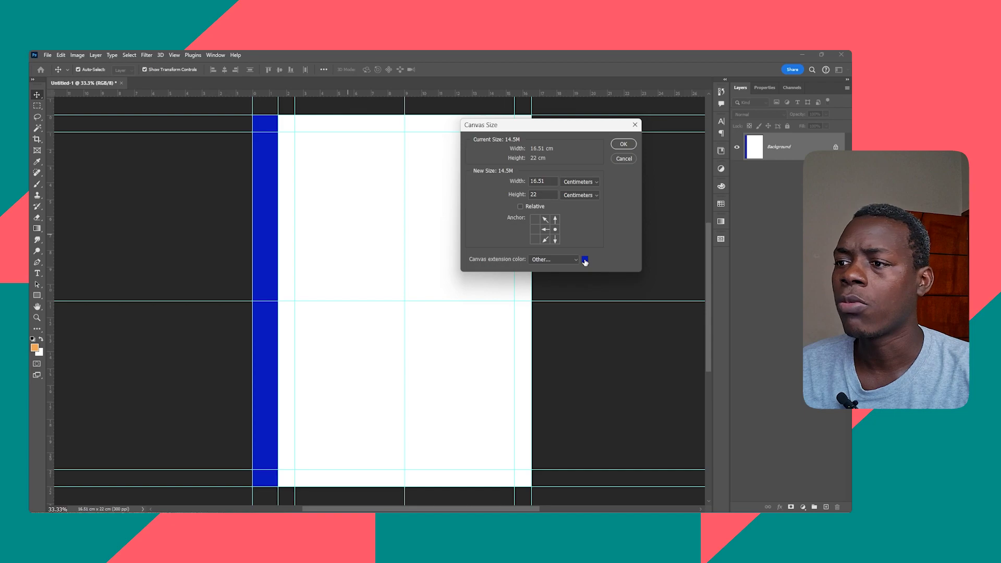
drag(544, 262, 531, 251)
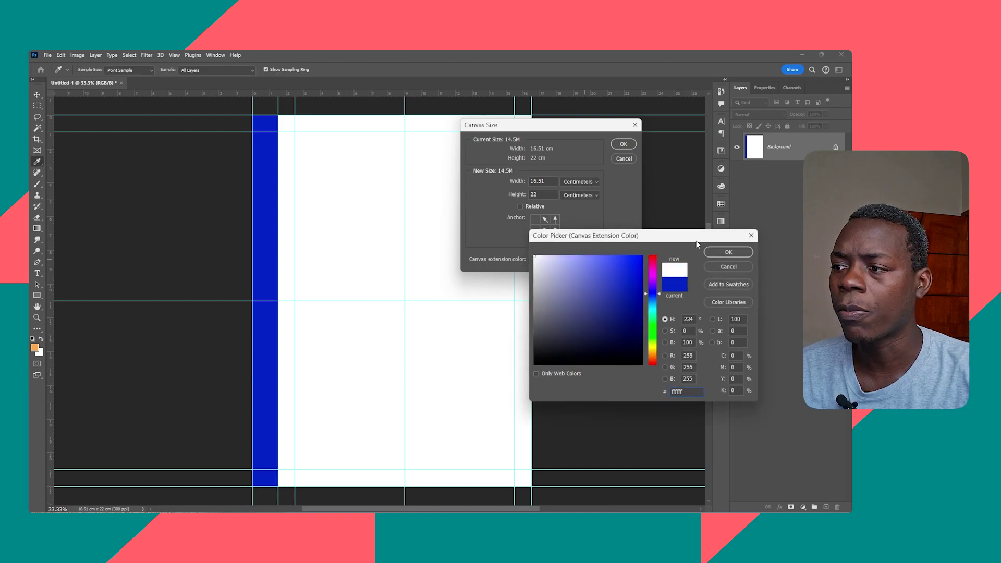
click(728, 253)
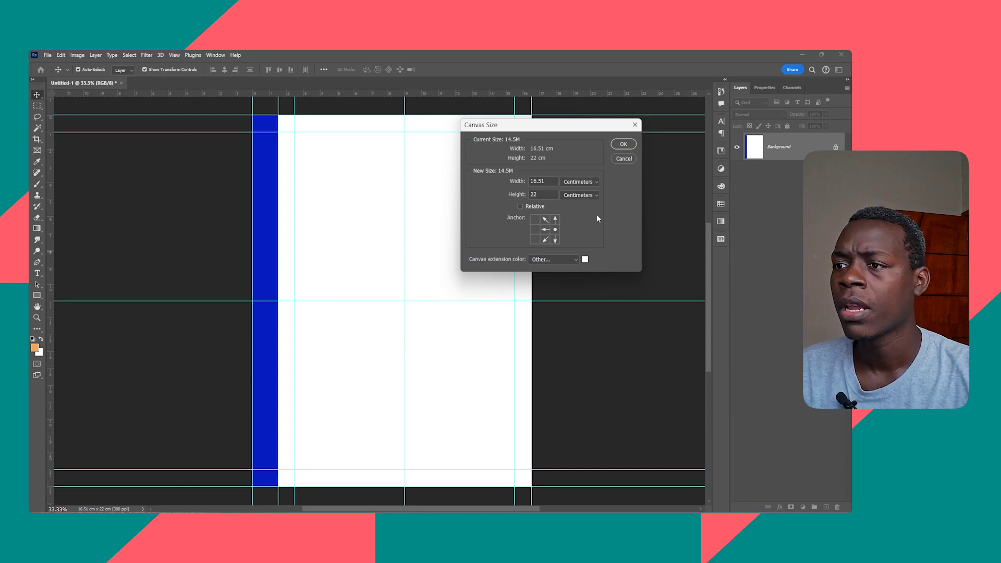
Step: Set the canvas width to 16.51+15 cm and apply it to add a second page beside the blue strip
click(551, 180)
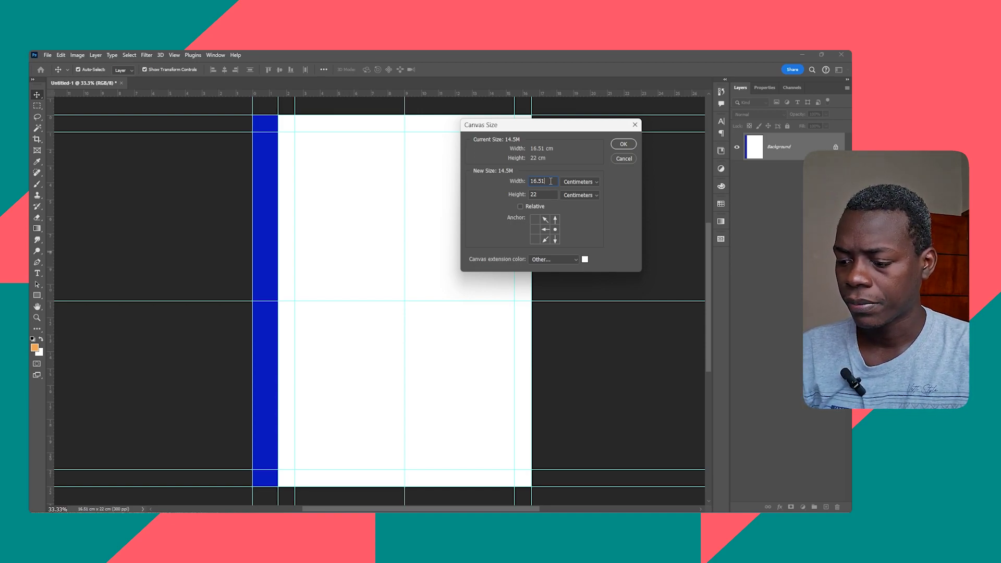
text(+15)
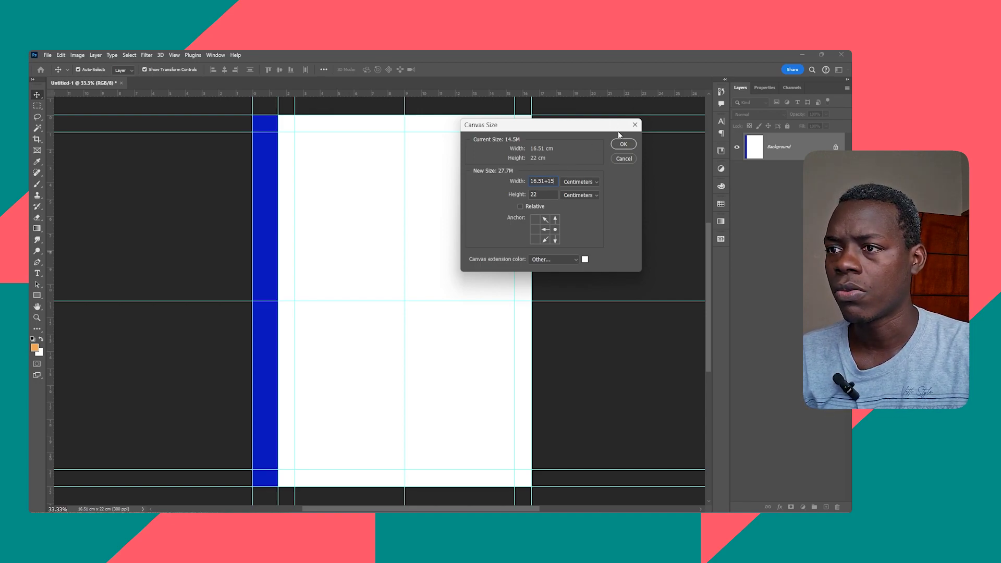
click(623, 149)
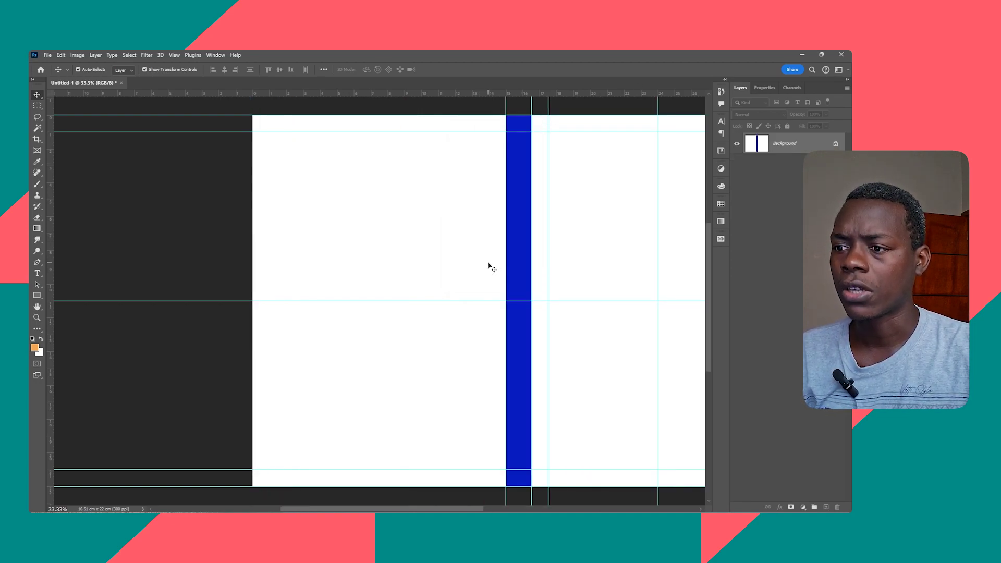
key(ctrl+0)
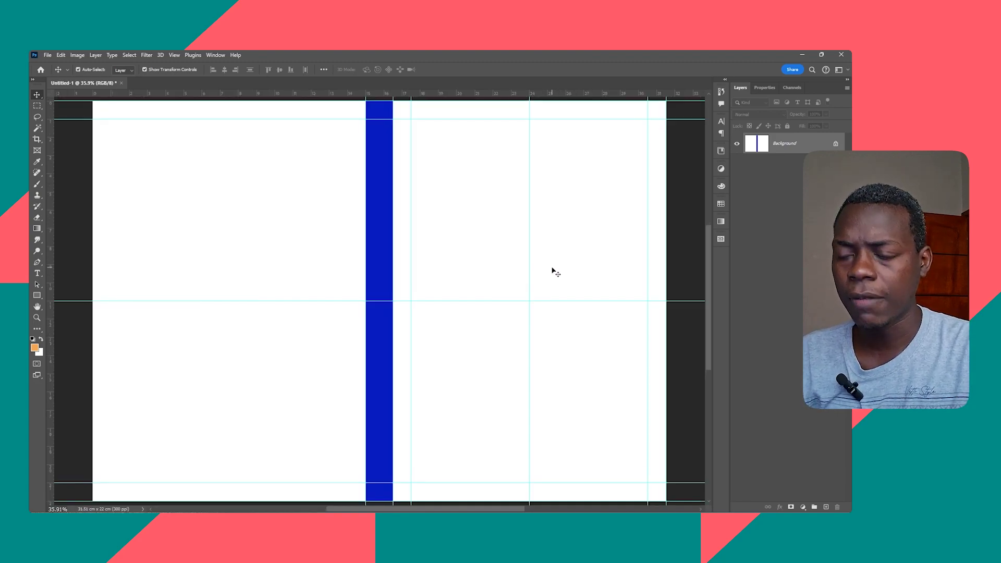
drag(324, 235, 547, 271)
key(ctrl+0)
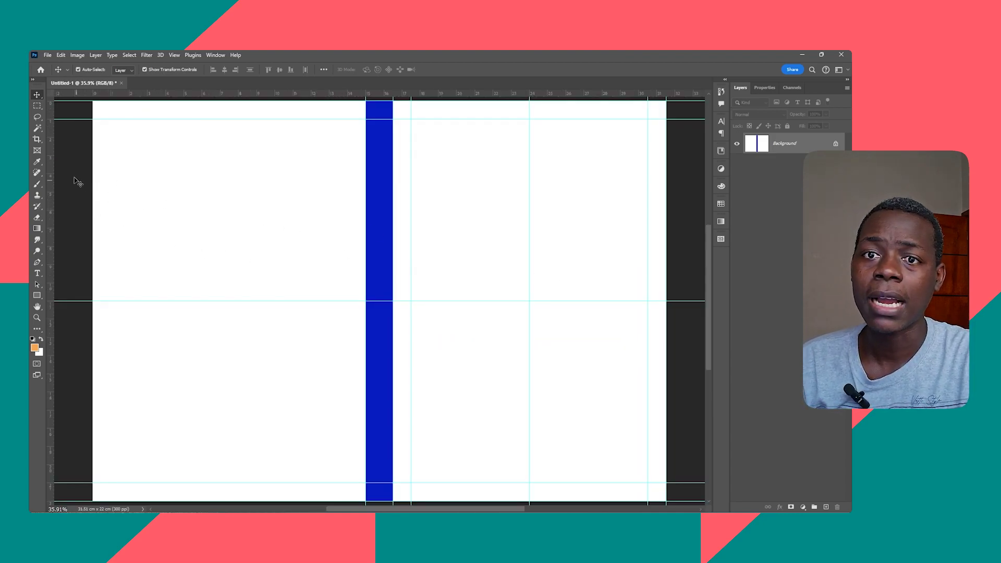
Step: Add vertical margin guides 1 cm inside both sides of the new page, plus a vertical guide through its center
drag(51, 166, 93, 166)
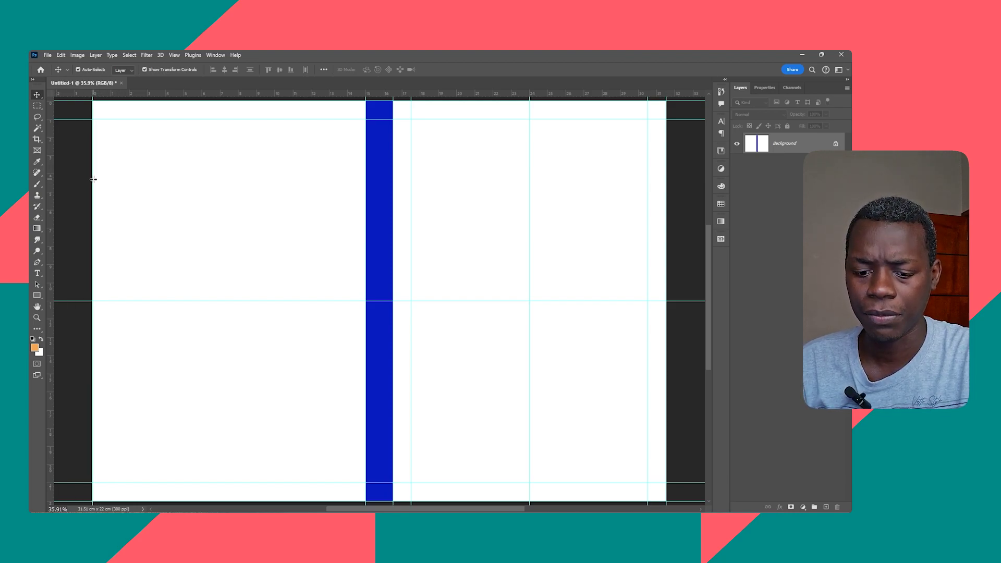
drag(94, 179, 113, 182)
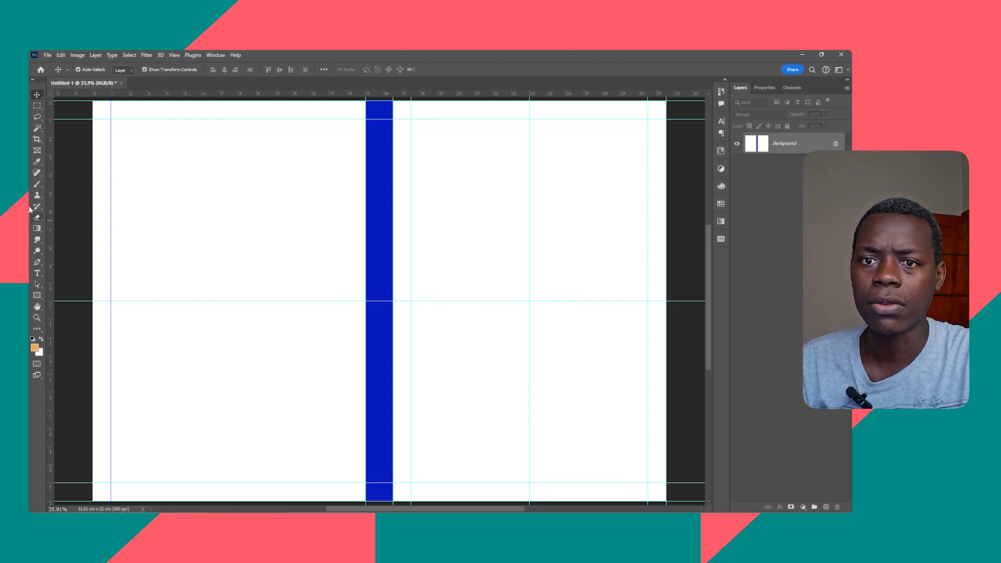
drag(50, 219, 365, 284)
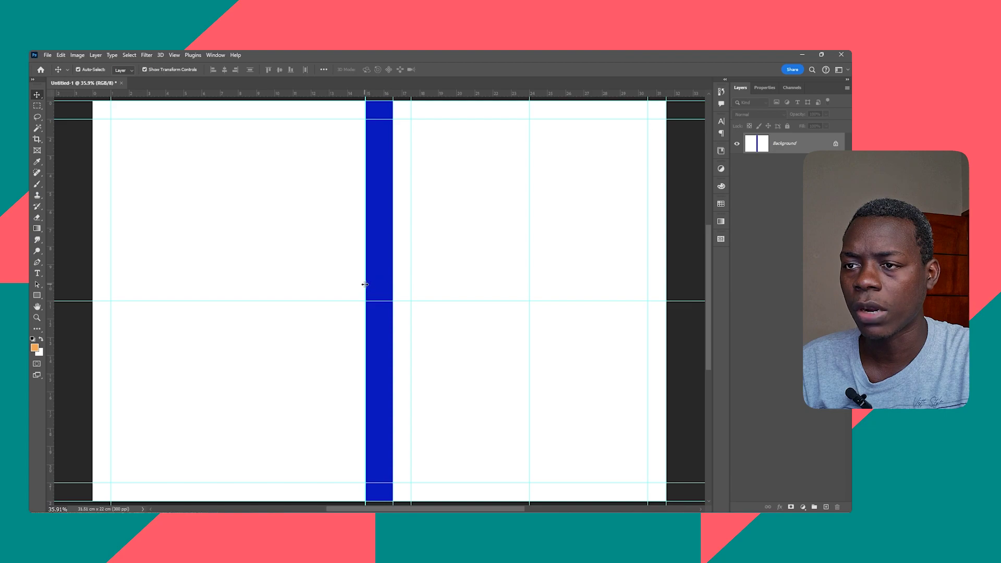
drag(367, 281, 346, 281)
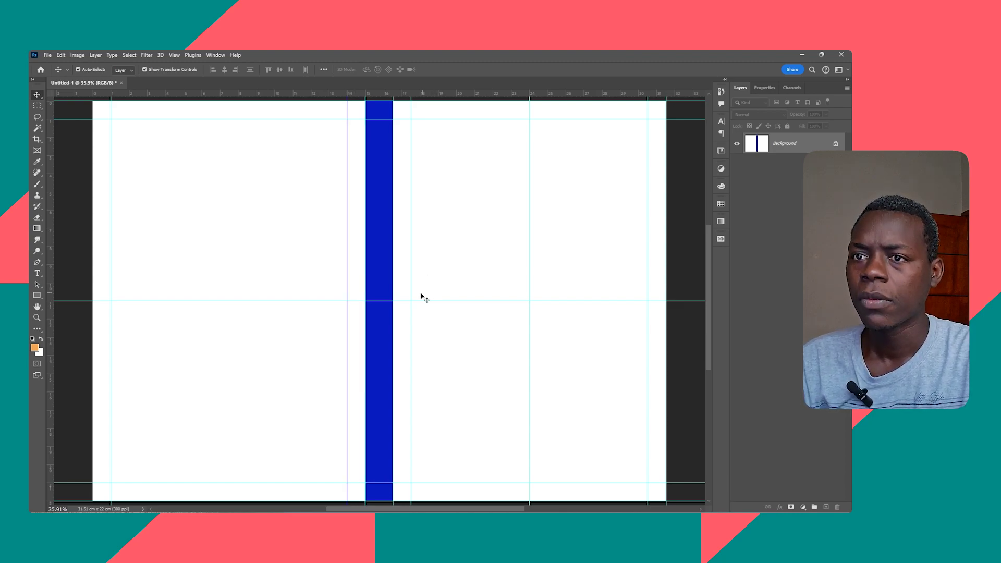
drag(51, 225, 227, 228)
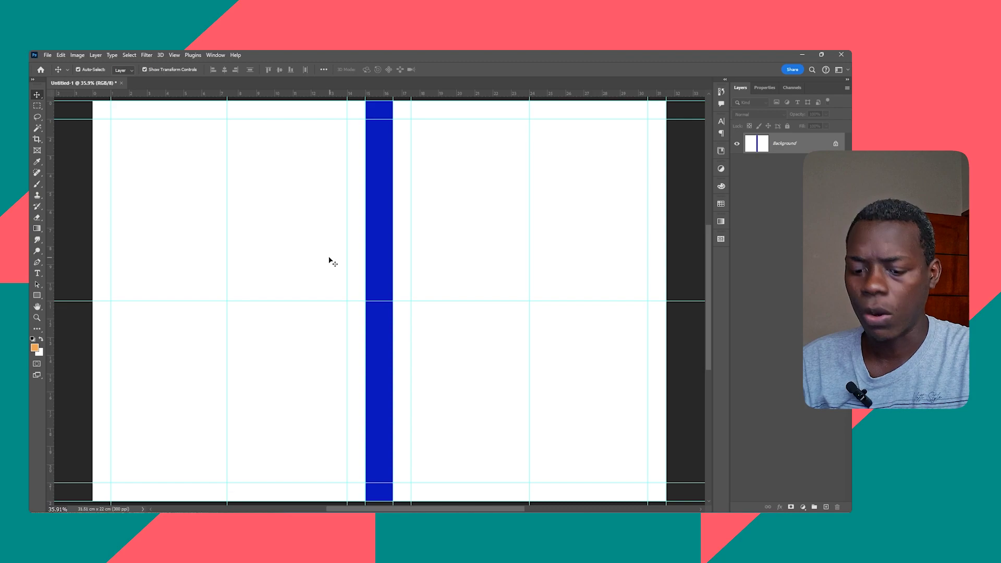
Step: Open the Uma Nova Fase em 30 Dias project in the online portfolio and examine its cover, description and reference images
scroll(355, 277, down, 1)
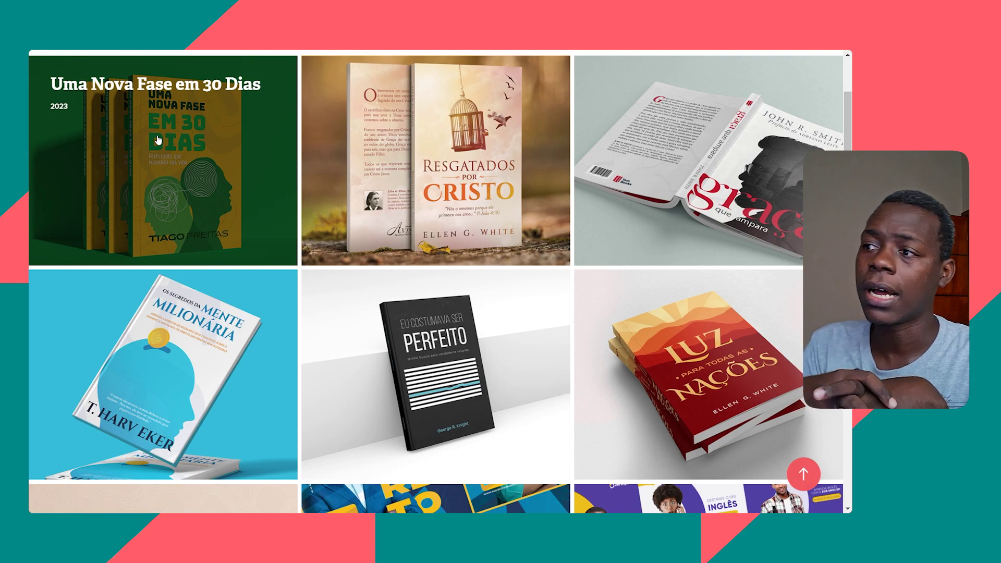
click(158, 139)
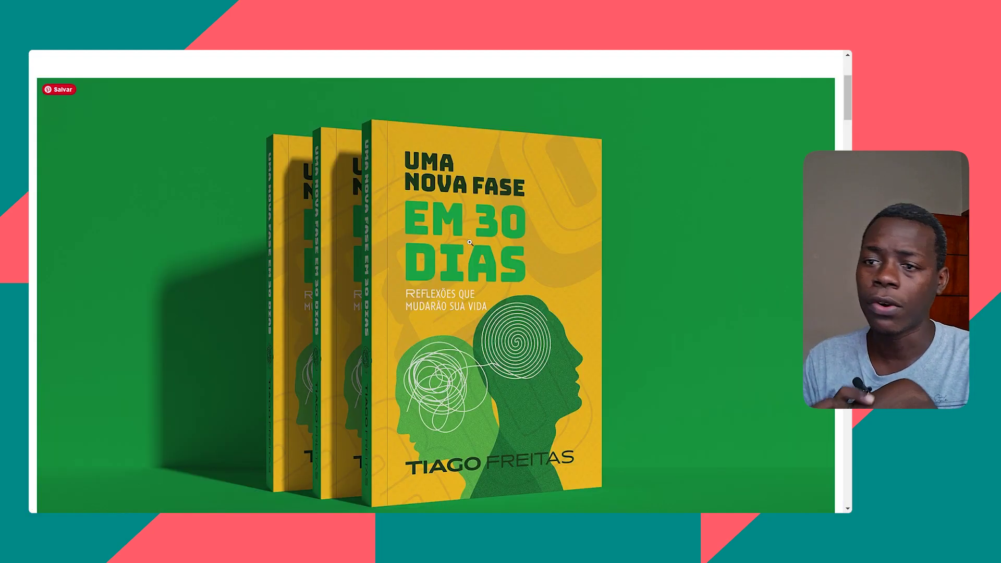
scroll(469, 243, down, 10)
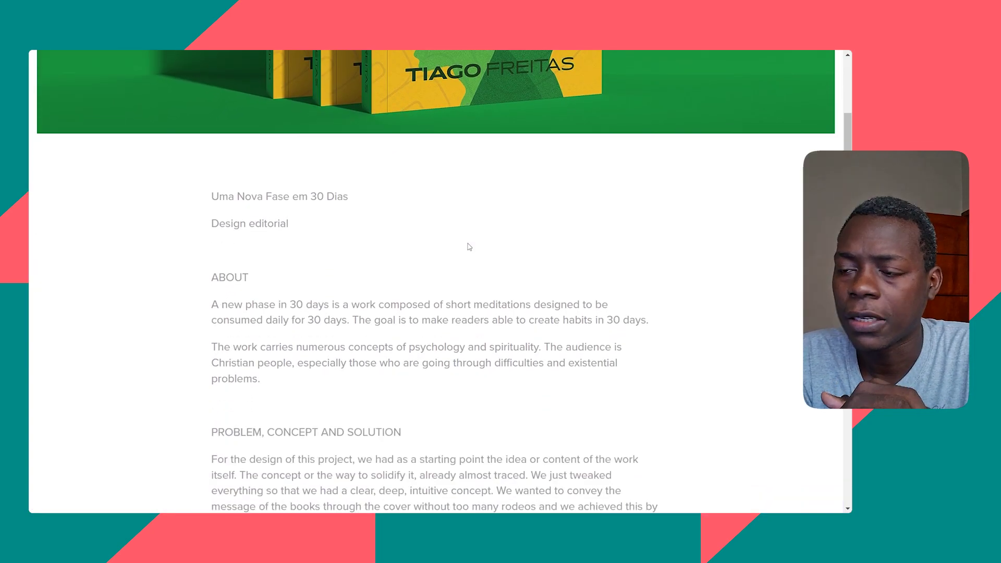
scroll(468, 243, down, 8)
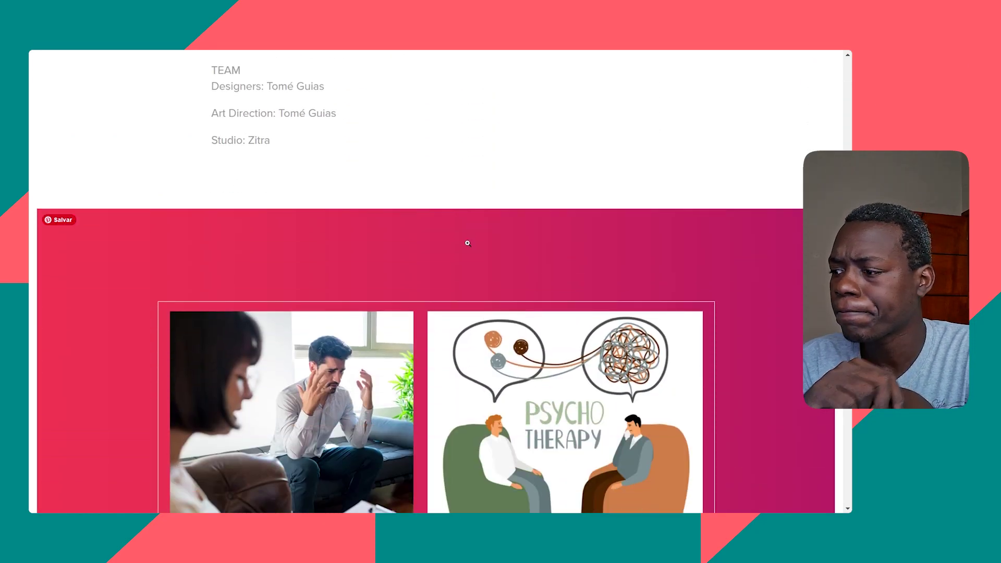
scroll(467, 243, down, 6)
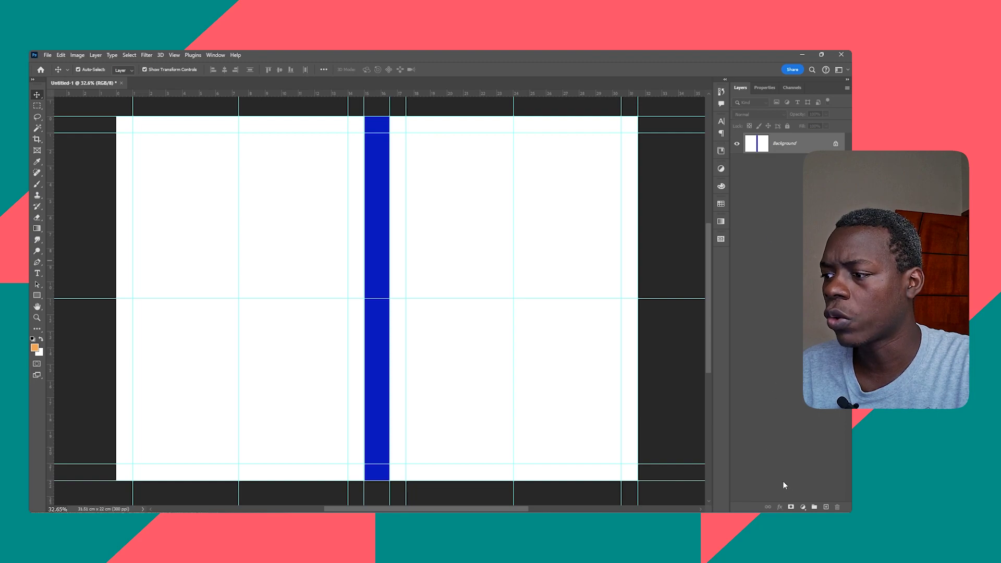
click(802, 507)
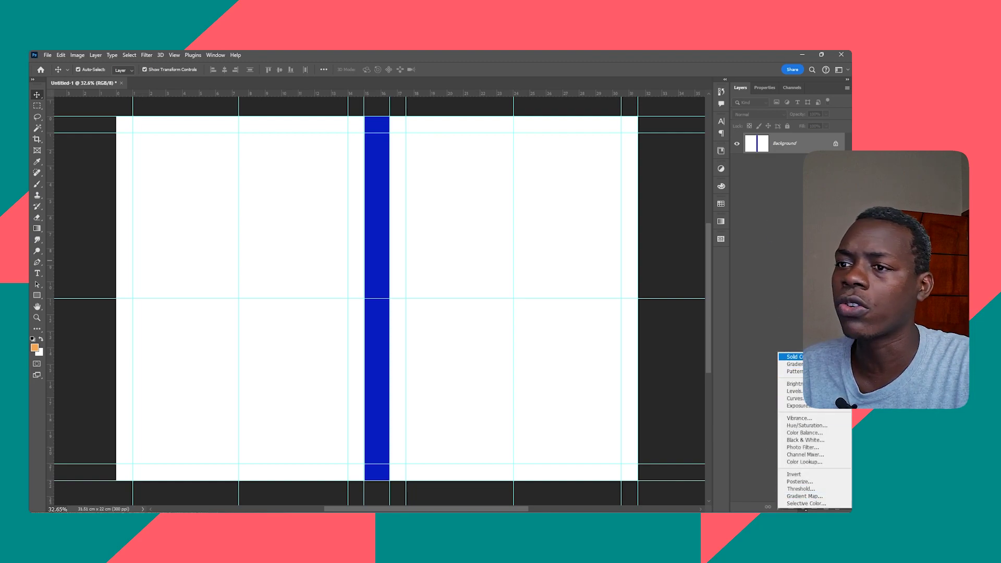
click(791, 357)
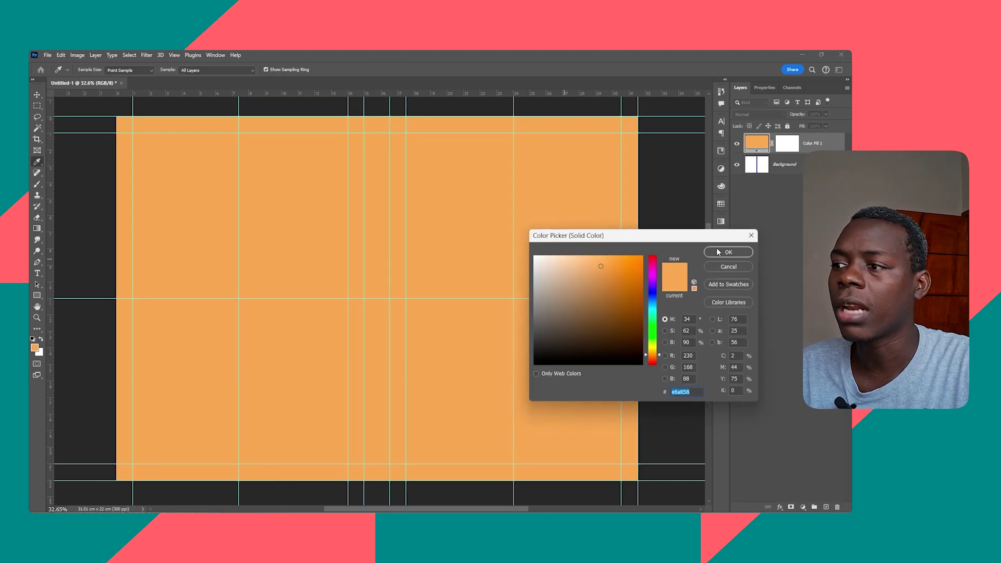
click(718, 267)
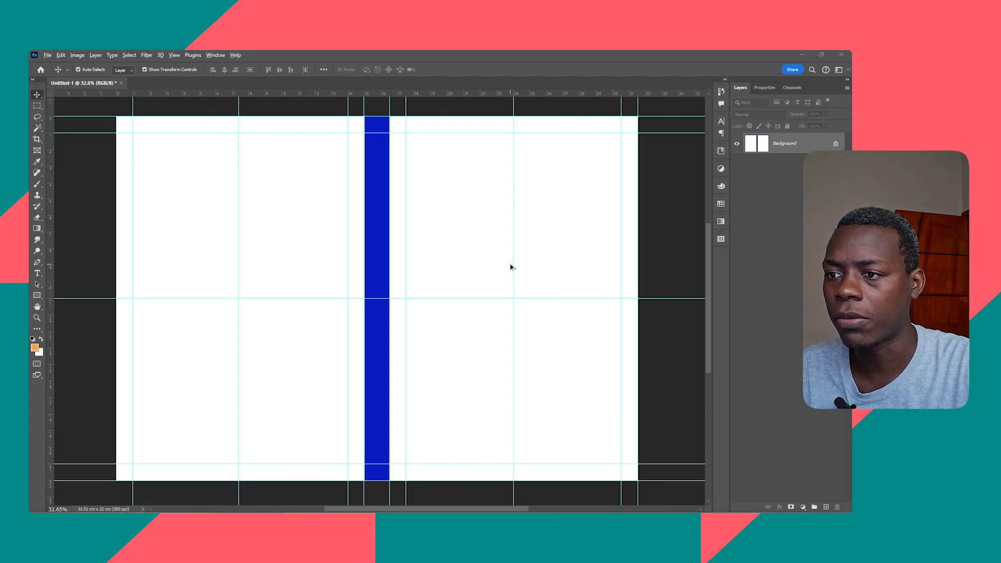
Step: Switch to InDesign and open the recent document 30 DIAS MOTIVADO.indd
key(alt+Tab)
key(alt+Tab)
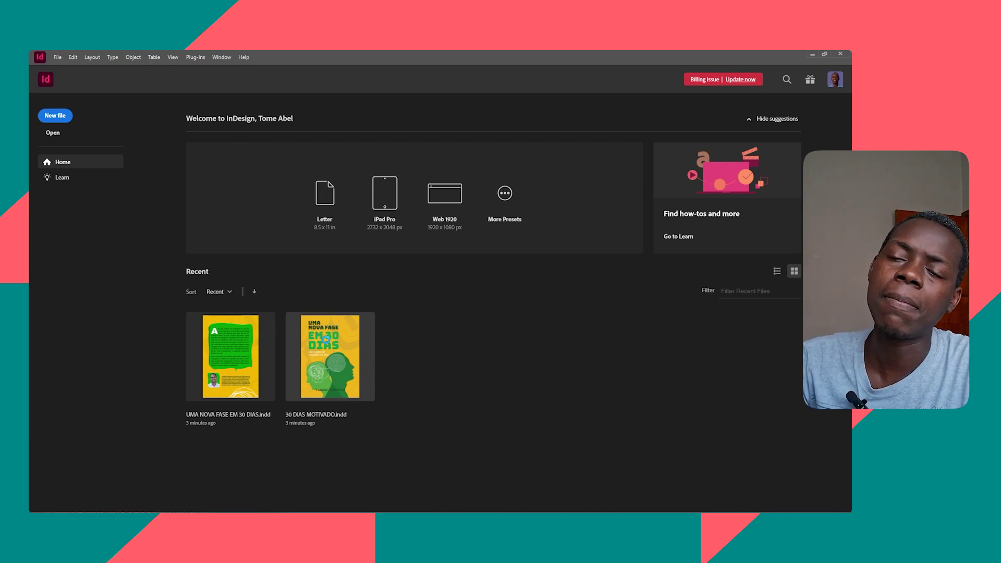
click(325, 340)
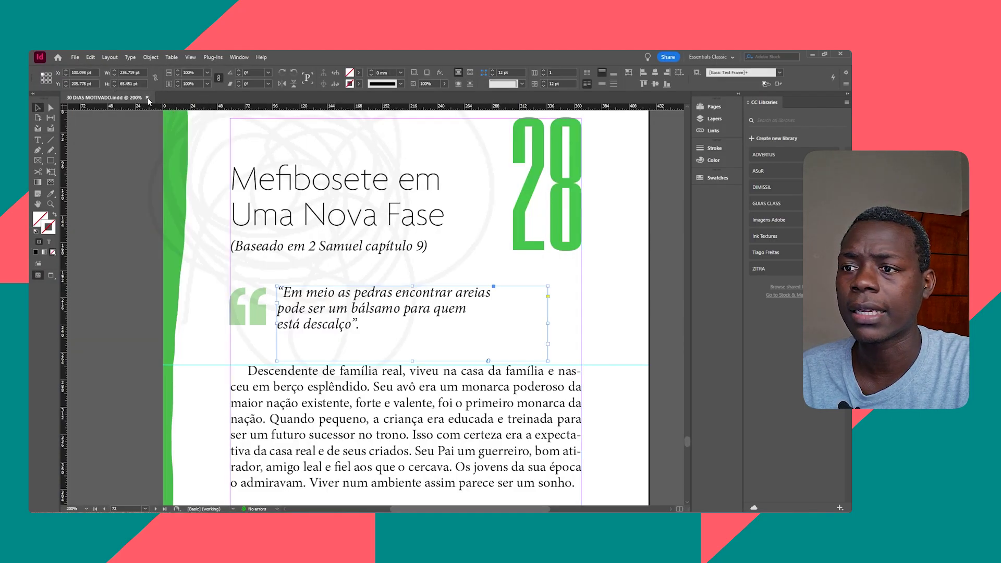
Step: Examine the page layouts of the book, including its numbered chapter openings, body text pages and the Conclusão page
scroll(358, 242, down, 5)
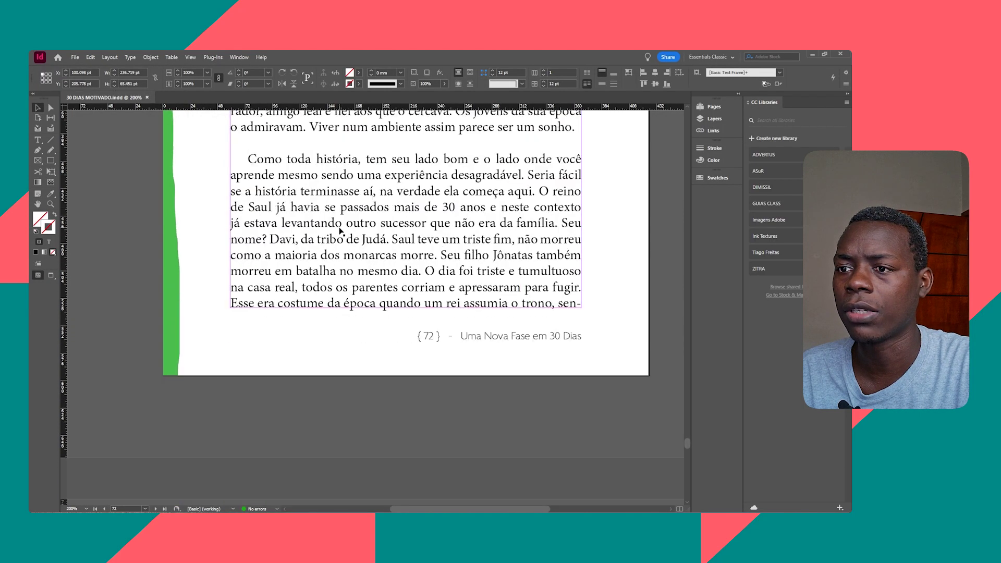
scroll(358, 243, down, 3)
scroll(494, 252, up, 6)
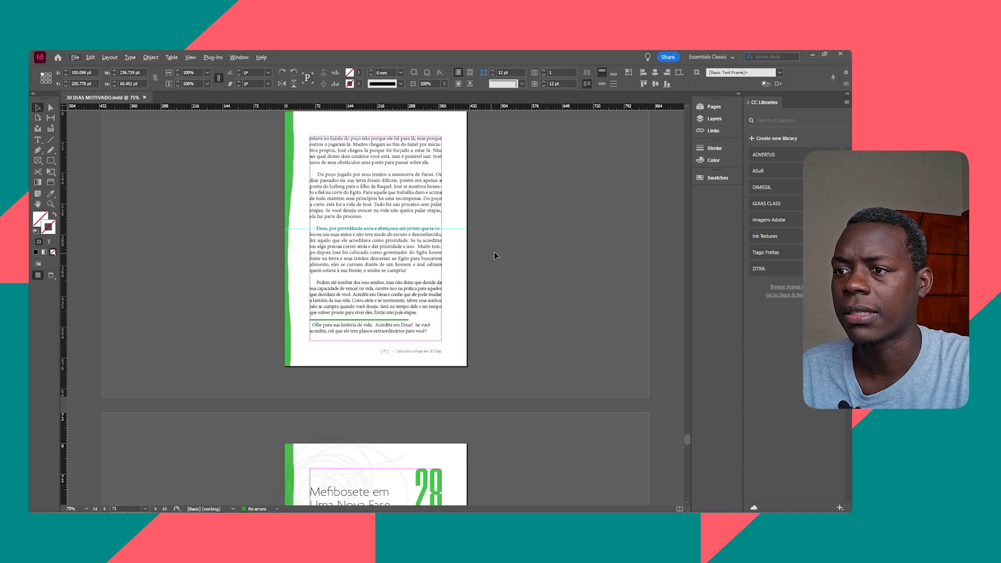
scroll(501, 267, up, 20)
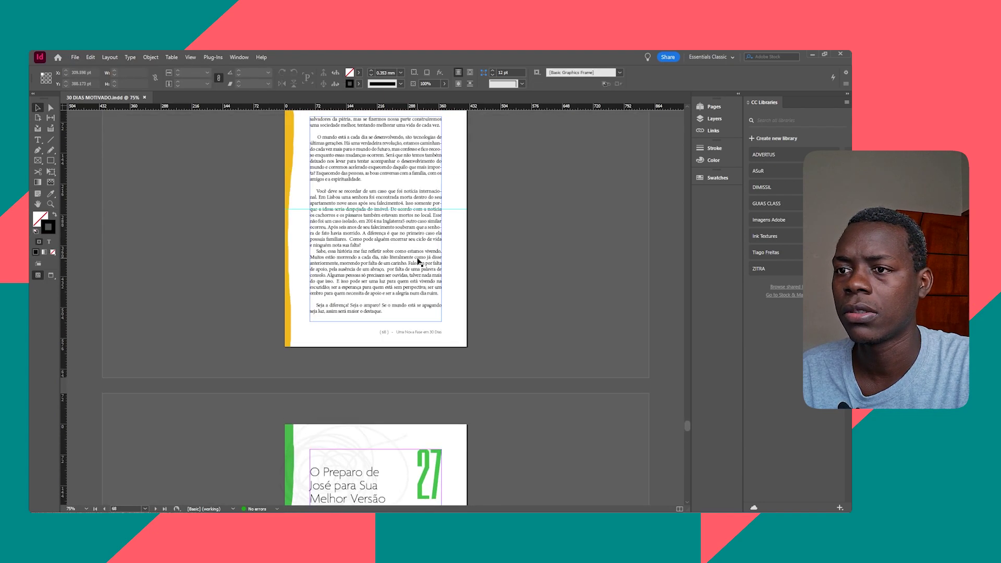
scroll(419, 262, up, 10)
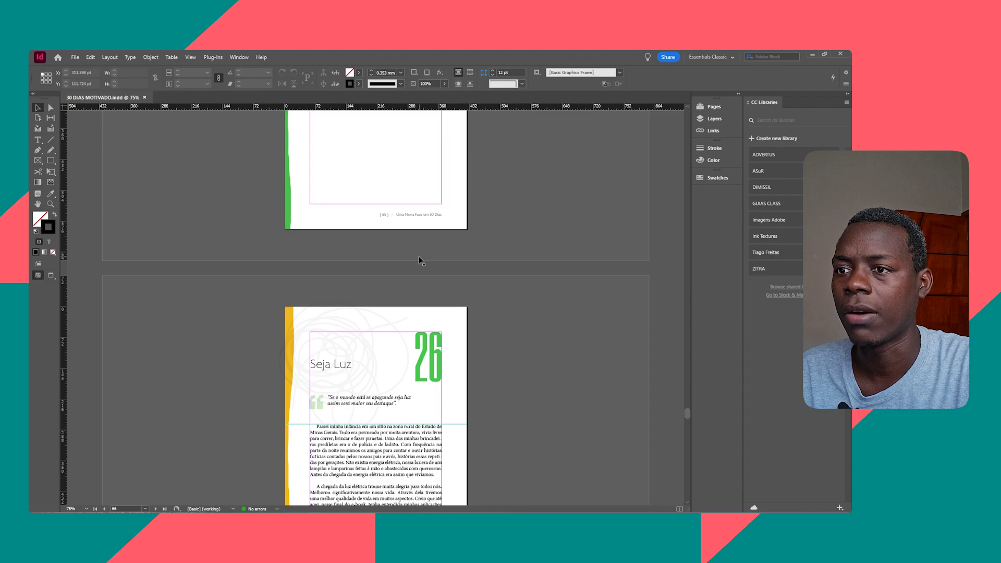
scroll(419, 259, up, 5)
drag(686, 407, 685, 490)
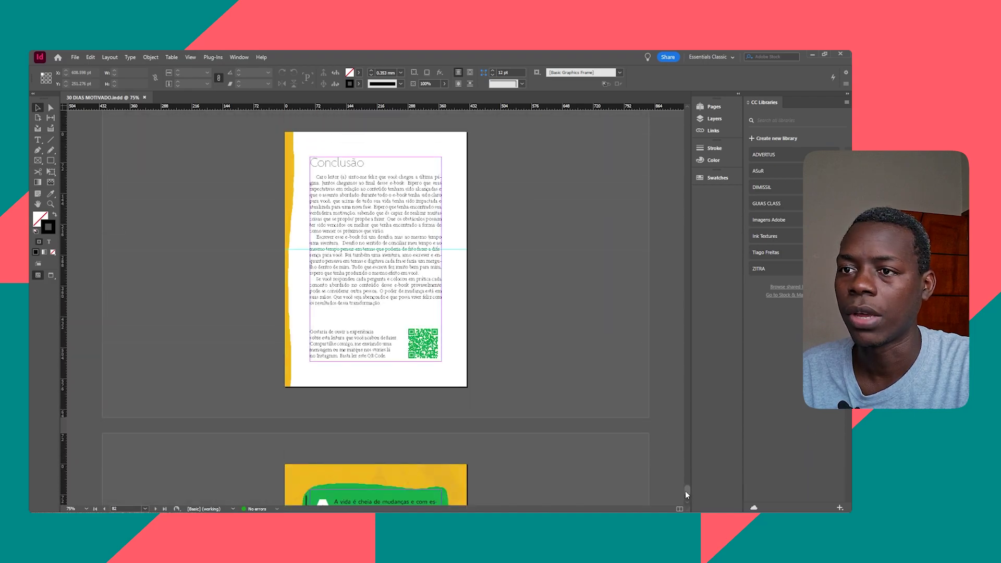
scroll(339, 349, up, 1)
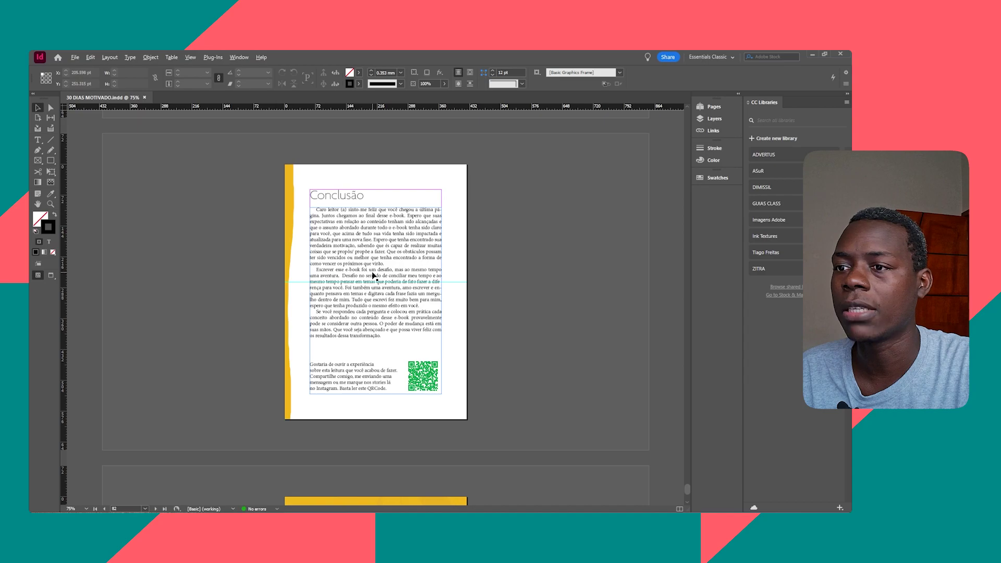
key(ctrl+equal)
scroll(582, 281, up, 15)
scroll(581, 277, up, 20)
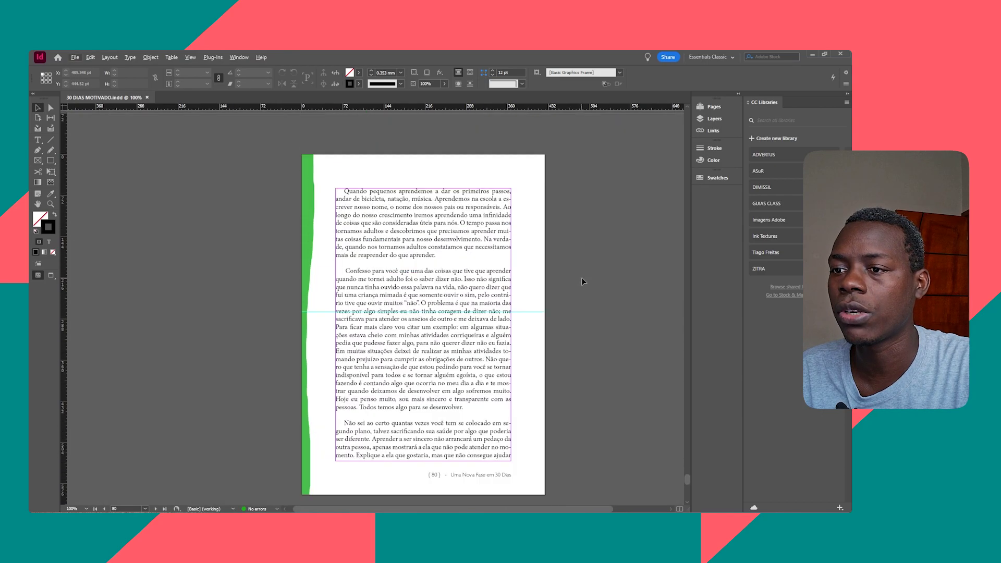
scroll(609, 267, down, 8)
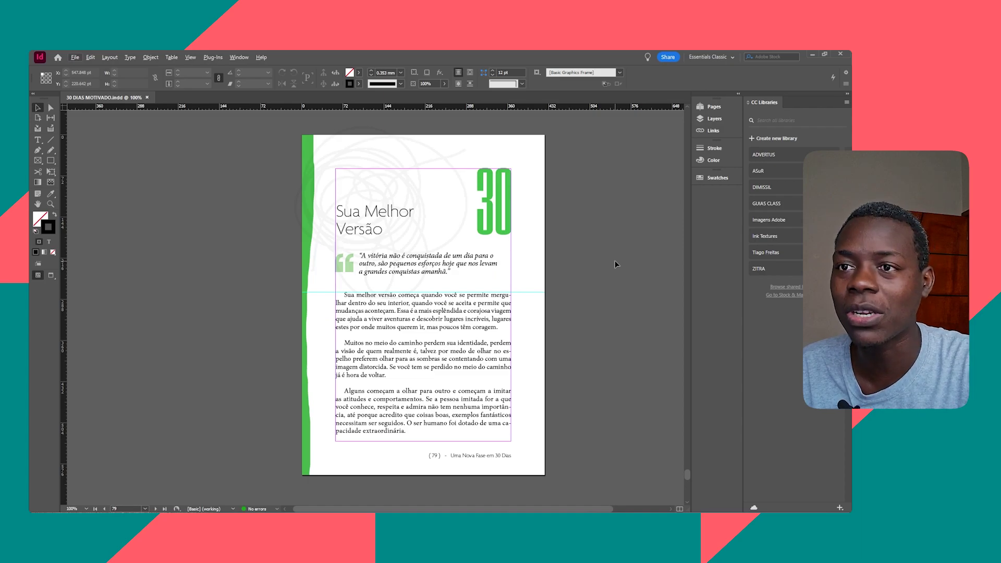
Step: Open the recent document UMA NOVA FASE EM 30 DIAS.indd
click(75, 58)
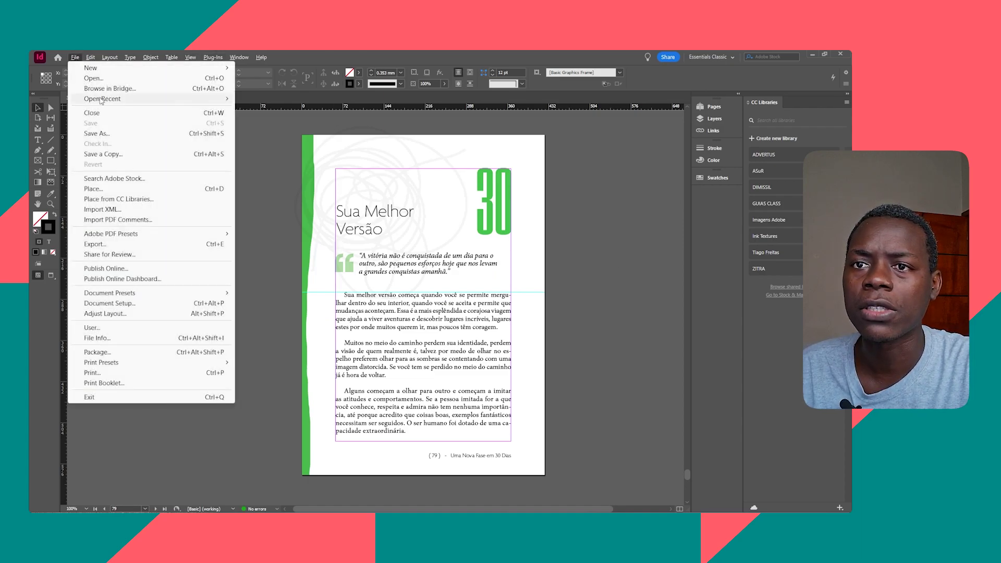
mouse_move(128, 99)
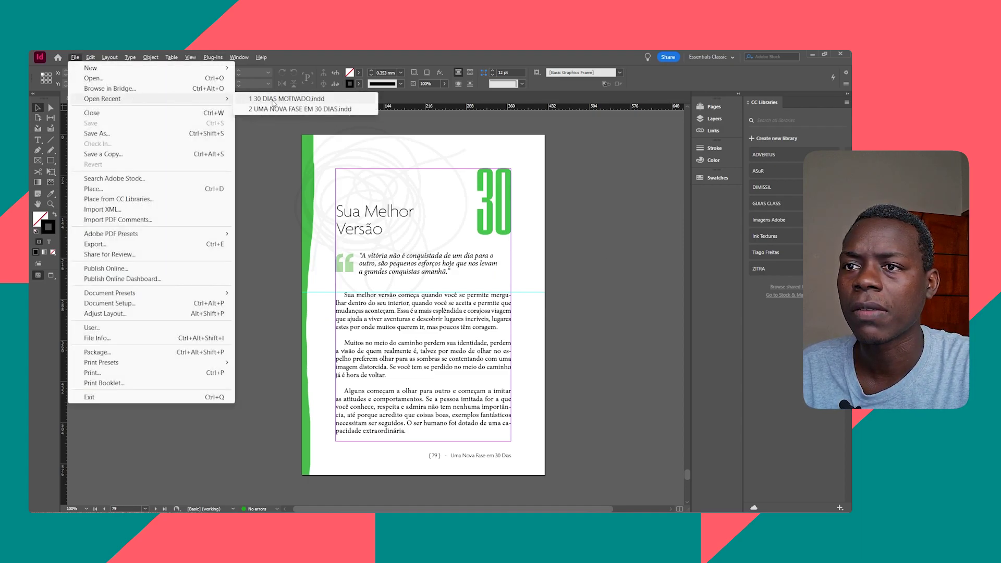
click(265, 152)
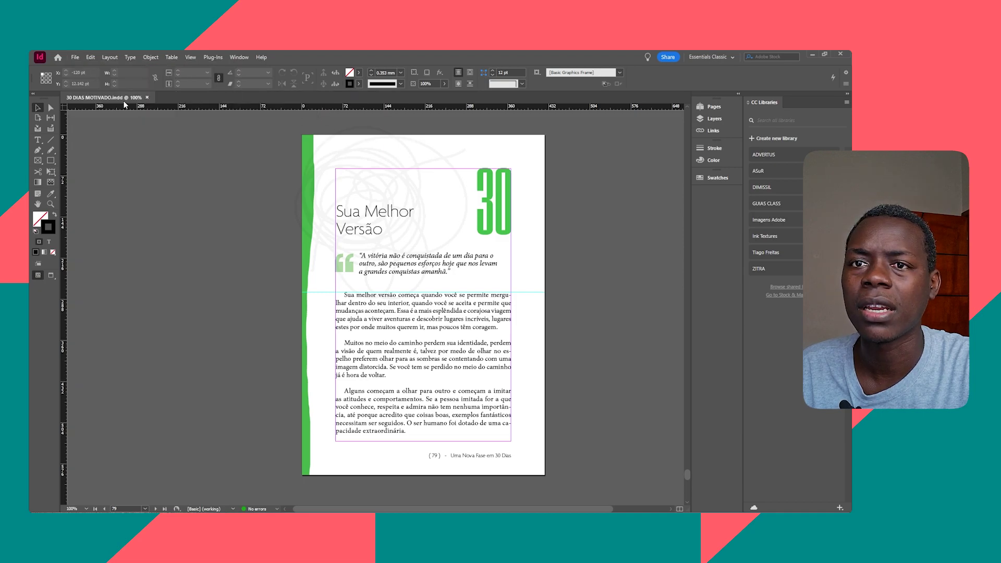
click(75, 57)
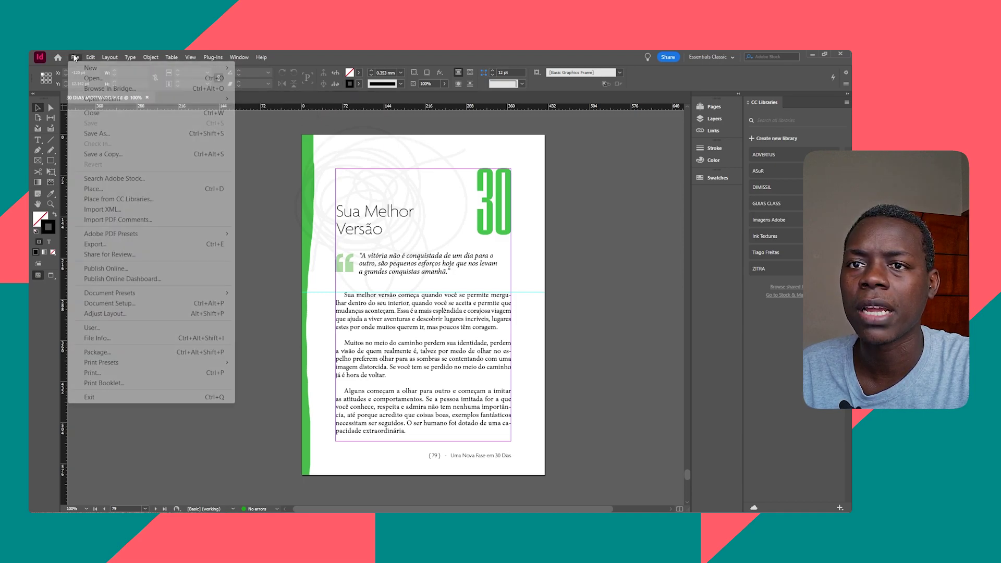
mouse_move(208, 99)
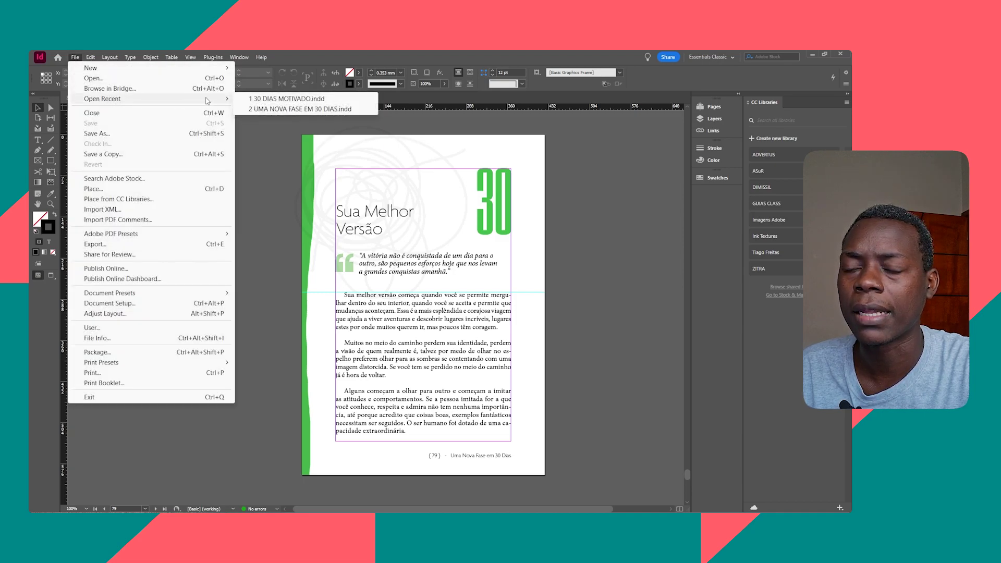
click(290, 108)
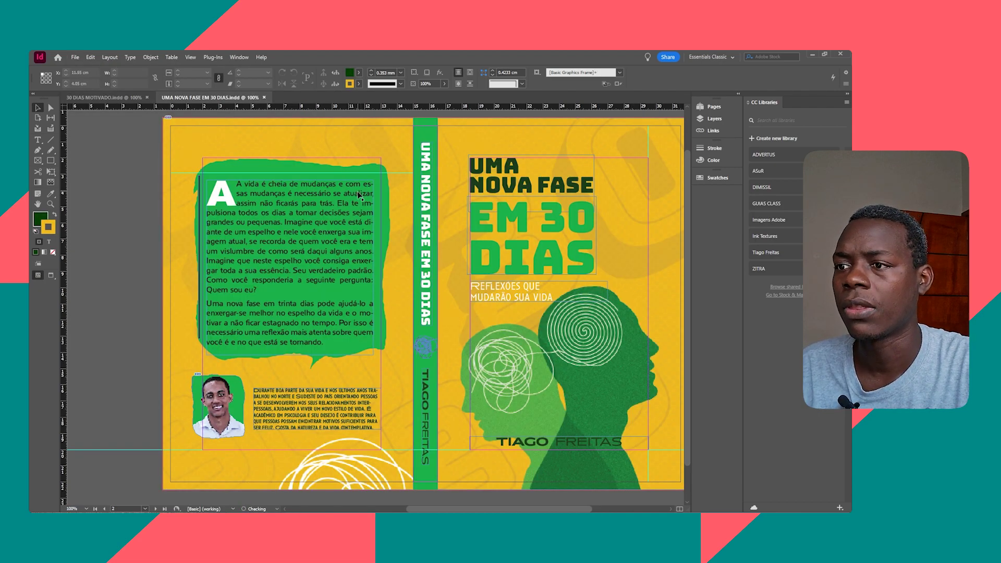
Step: Set the display performance of the cover document to High Quality Display
drag(485, 224, 434, 223)
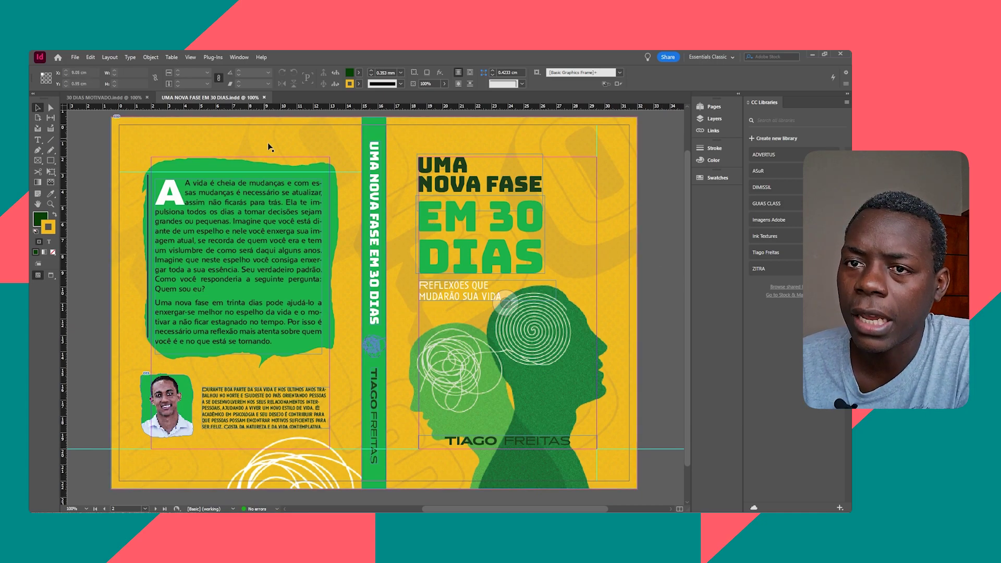
click(189, 58)
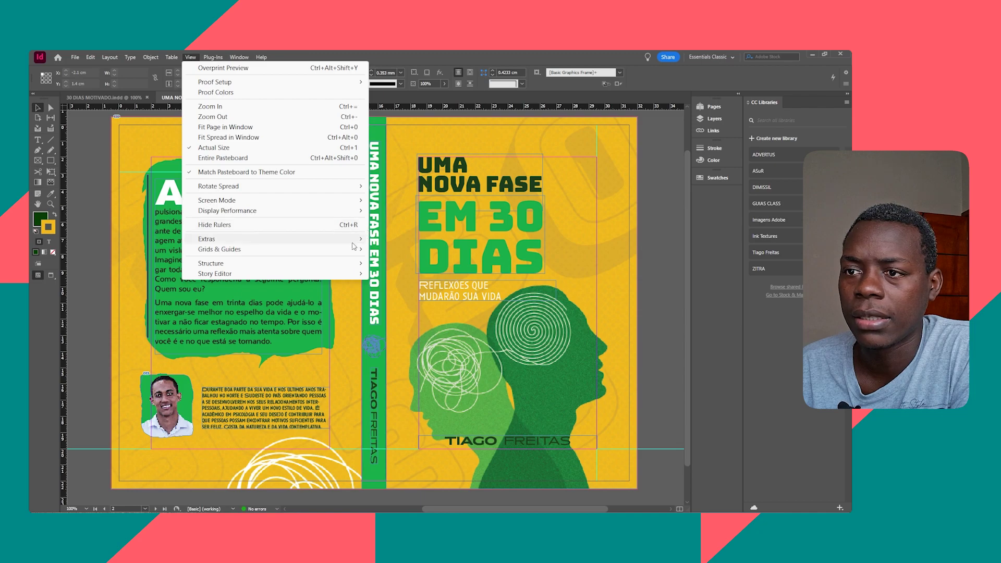
mouse_move(324, 210)
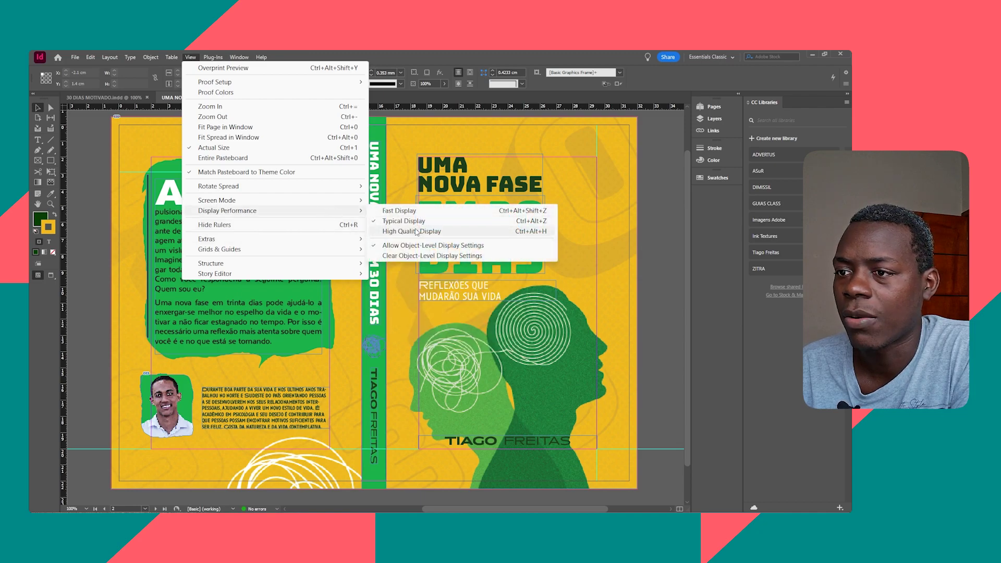
click(438, 231)
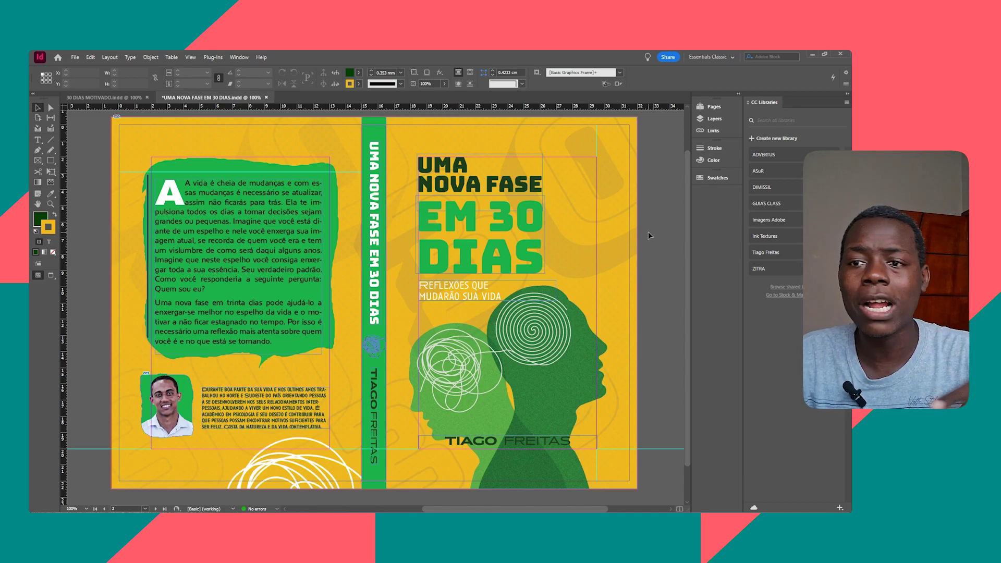
Step: Switch to Photoshop to compare the blank guide layout with the finished cover, and return to InDesign
click(505, 303)
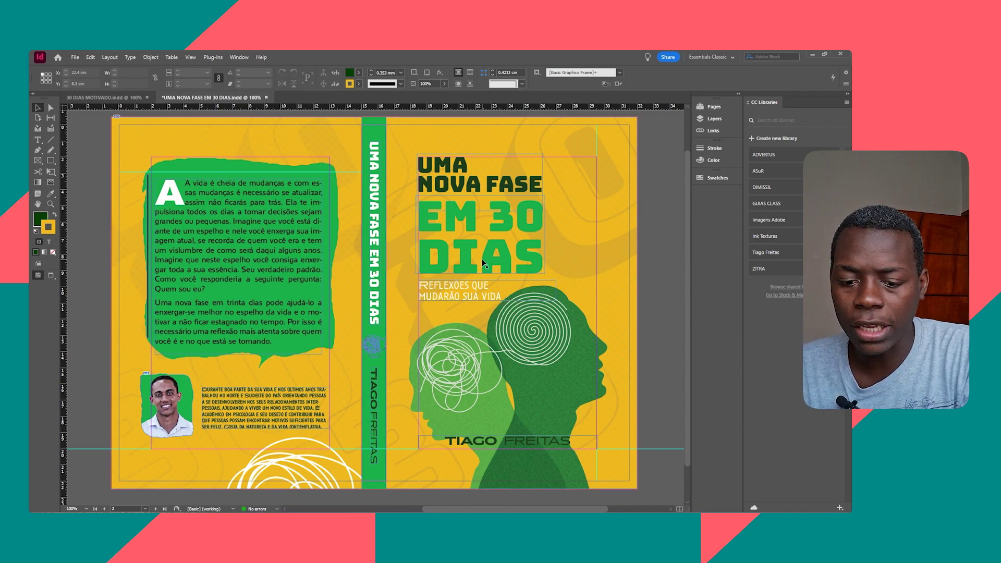
key(alt+Tab)
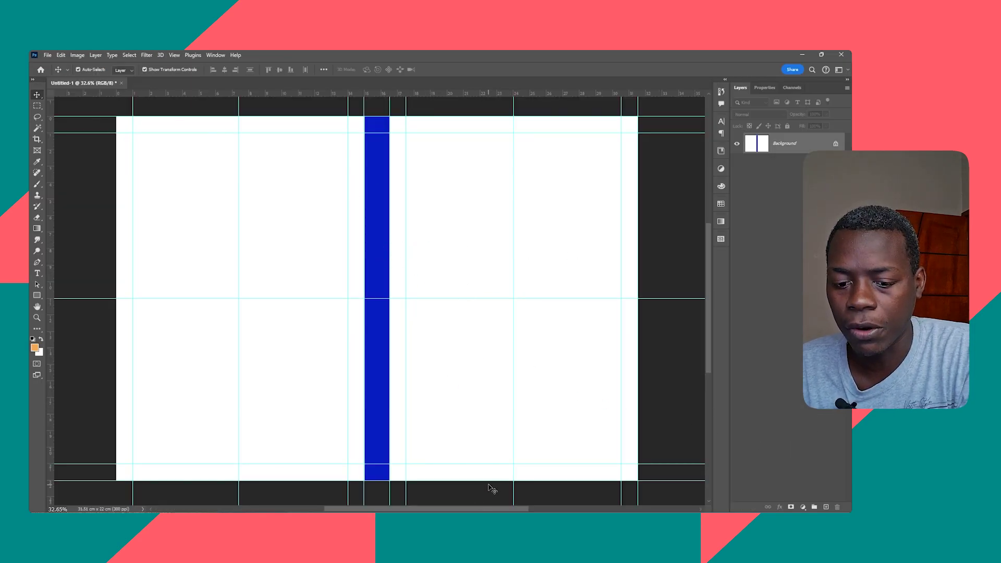
key(alt+Tab)
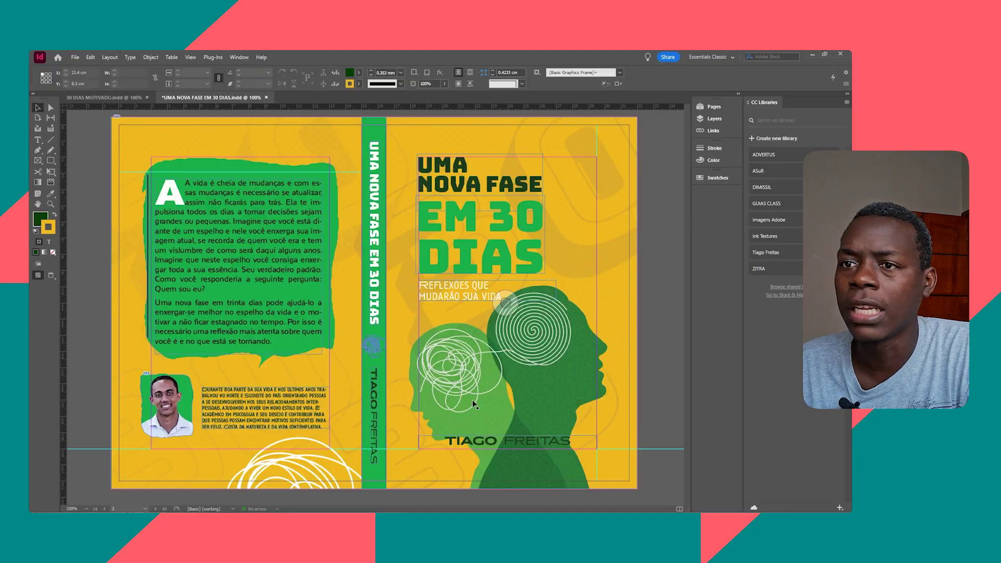
Step: Move the yellow background artwork off the cover onto the pasteboard beside the front cover
key(ctrl+v)
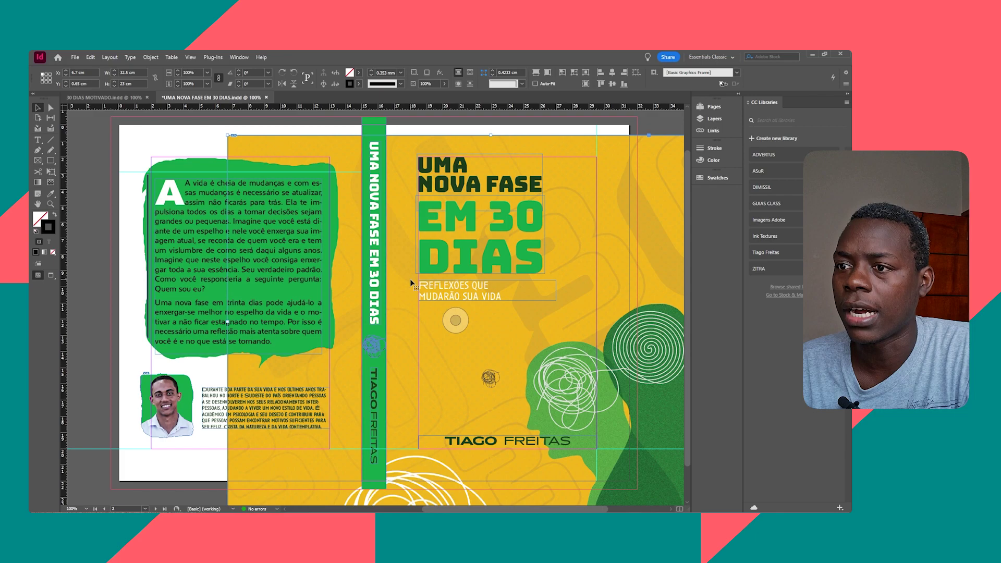
key(ctrl+minus)
scroll(427, 281, right, 3)
drag(512, 313, 604, 389)
drag(400, 359, 618, 309)
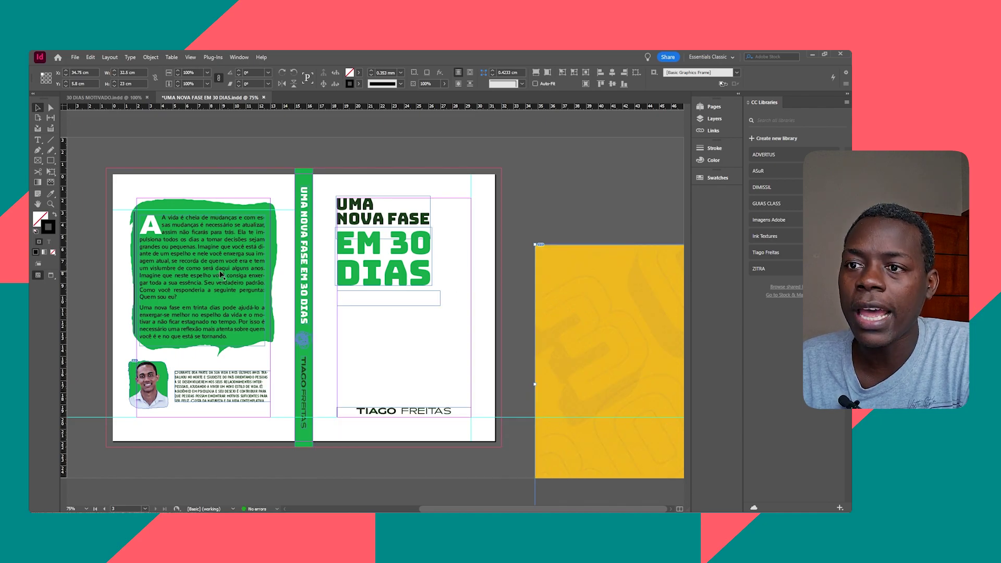
Step: Shift the green spine bar, the EM 30 DIAS title and the green shape behind the back-cover text out of their places
key(ctrl+=)
scroll(389, 359, down, 2)
scroll(389, 359, left, 2)
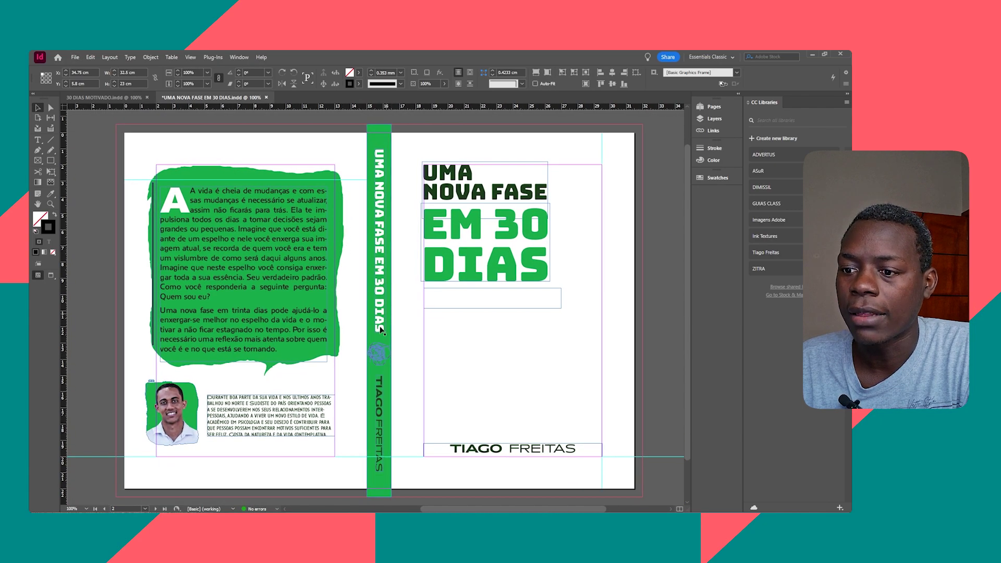
drag(389, 489, 520, 475)
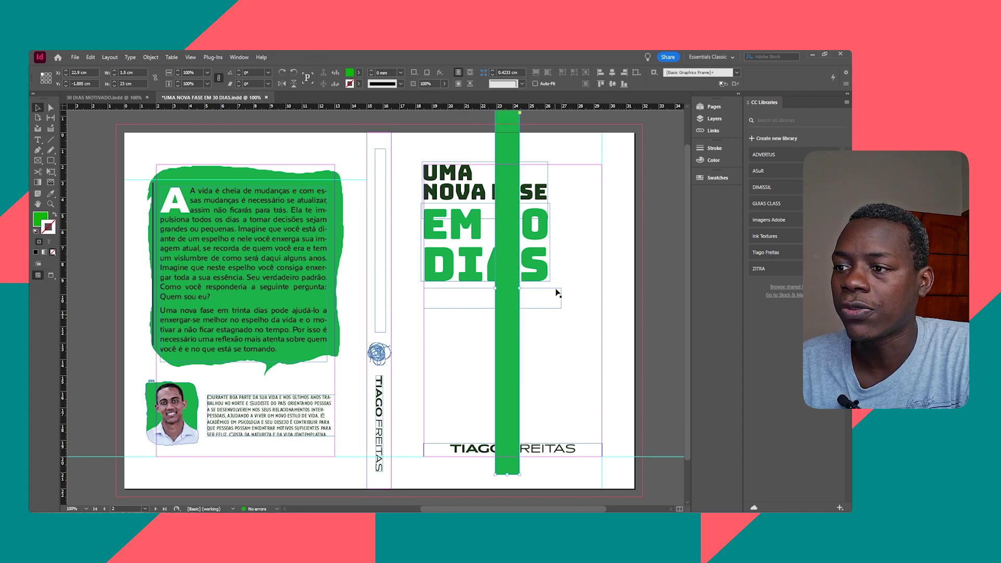
drag(545, 274, 589, 291)
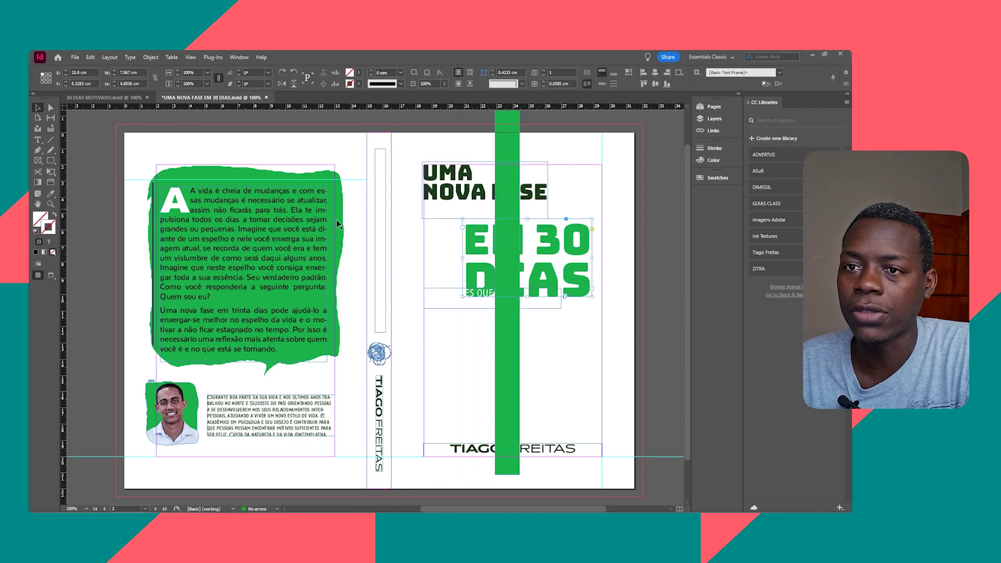
click(190, 168)
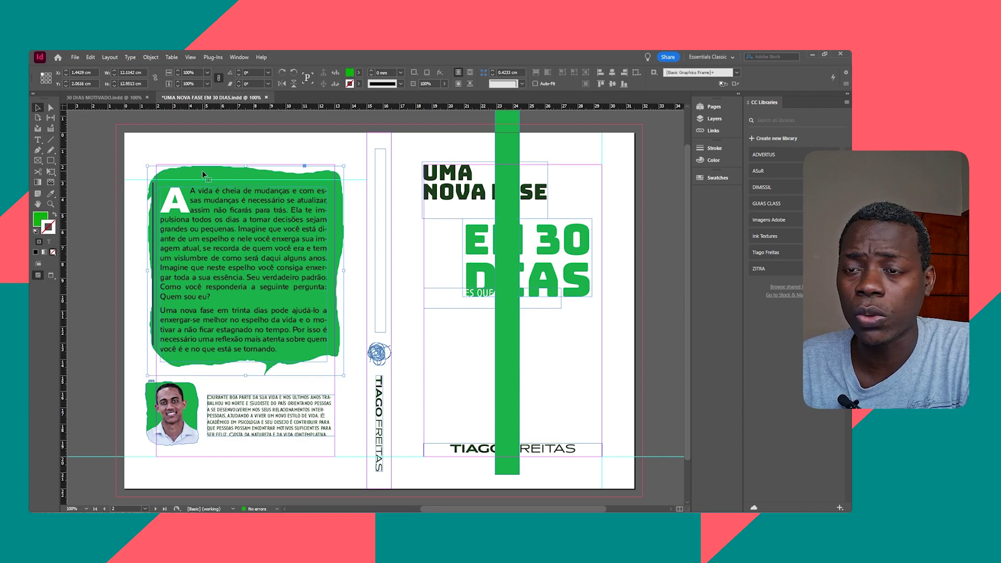
drag(204, 174, 295, 161)
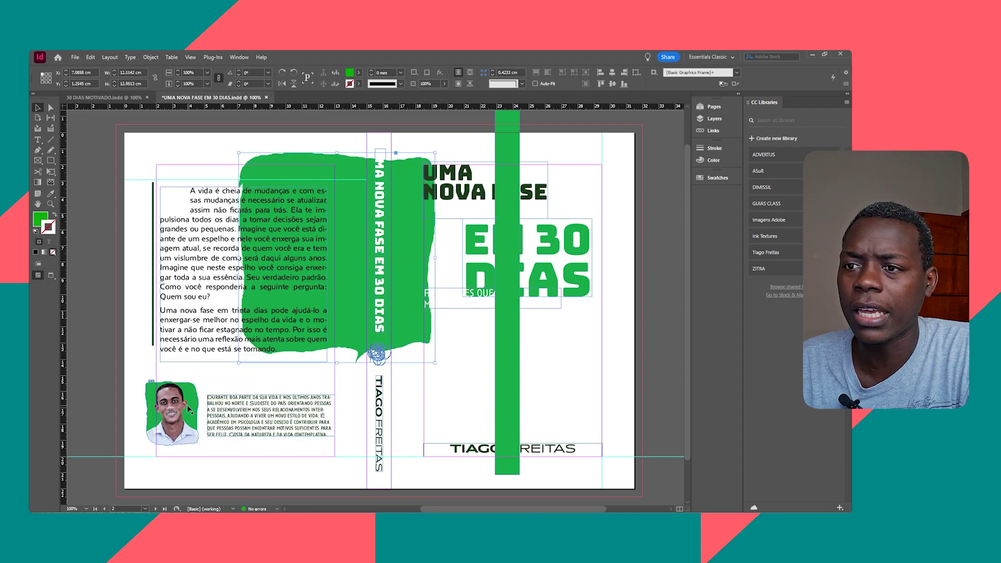
Step: Undo the moves of the green shape, the title and the spine bar, and the last move of the yellow background
key(ctrl+z)
key(ctrl+z)
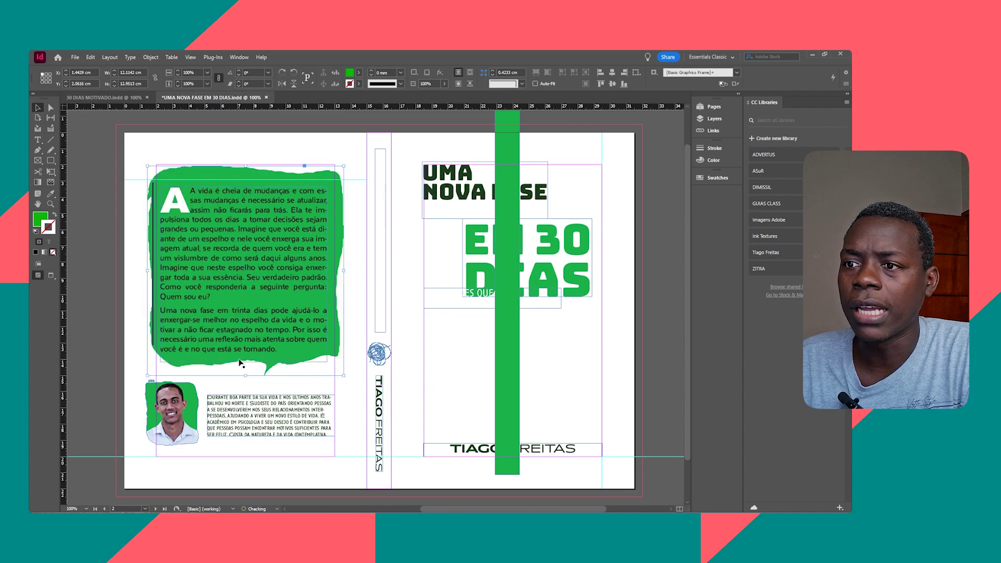
key(ctrl+z)
key(ctrl+z)
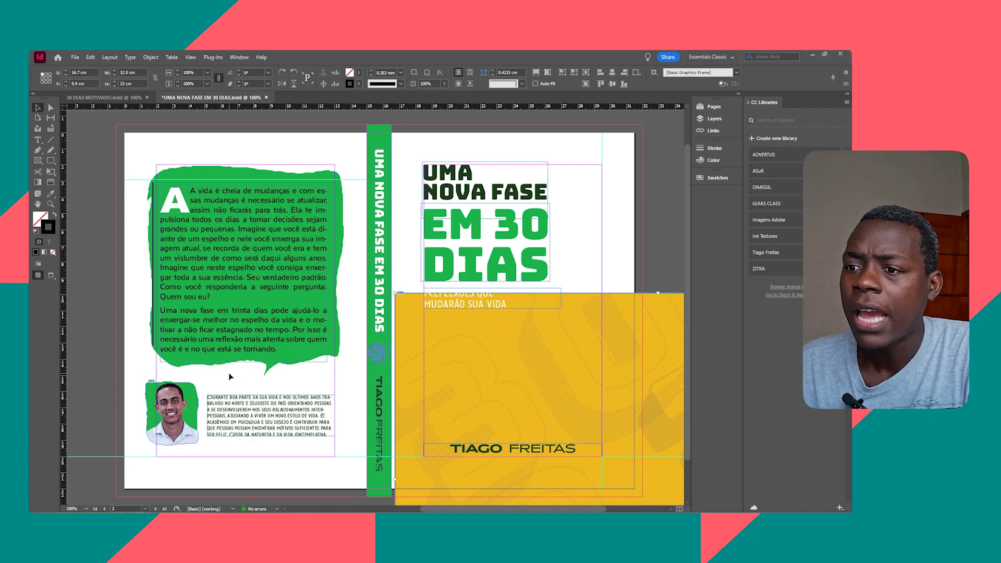
Step: Move the yellow background artwork back up over the front cover, to about X 14.1 cm and Y 2.55 cm
drag(504, 396, 459, 312)
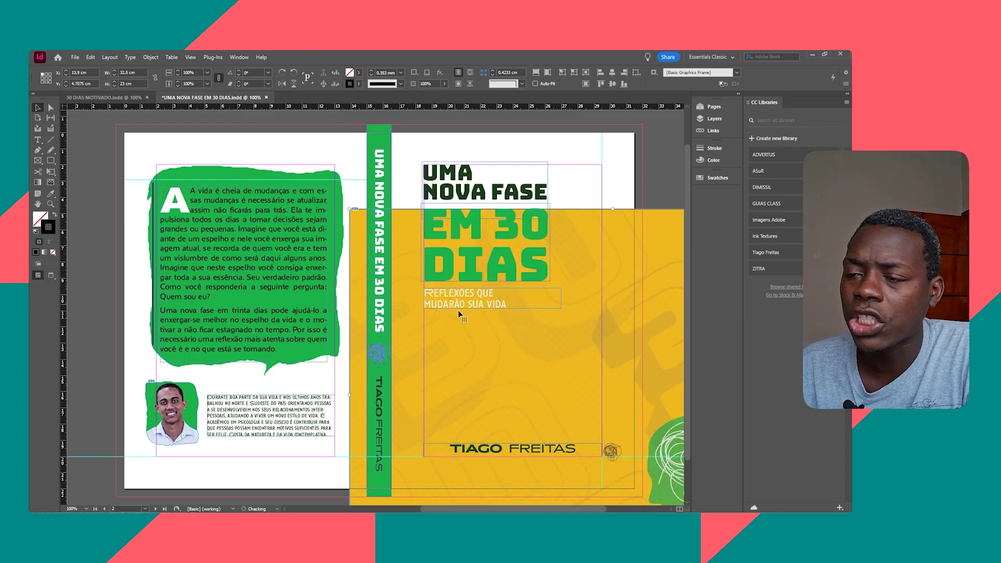
drag(449, 361, 451, 329)
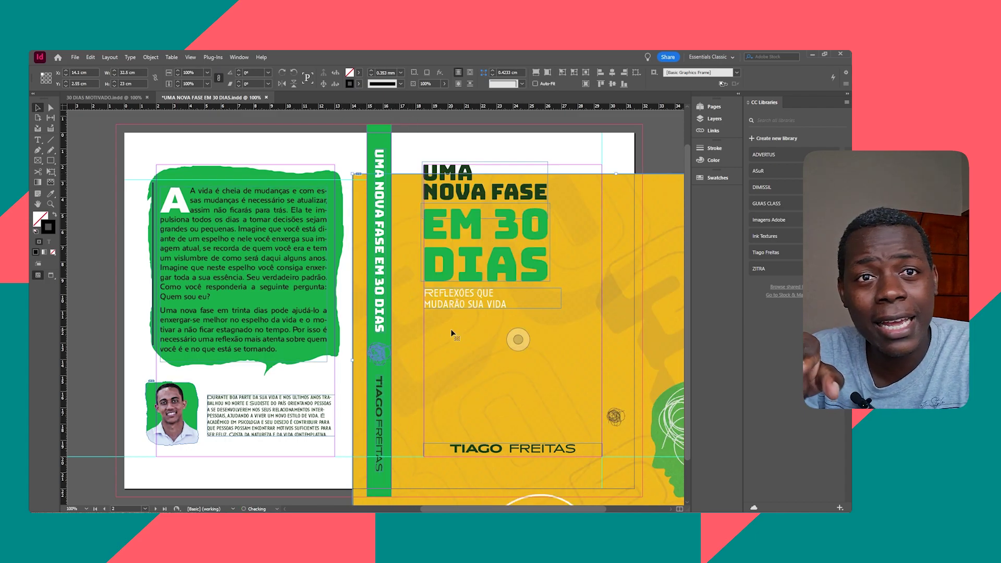